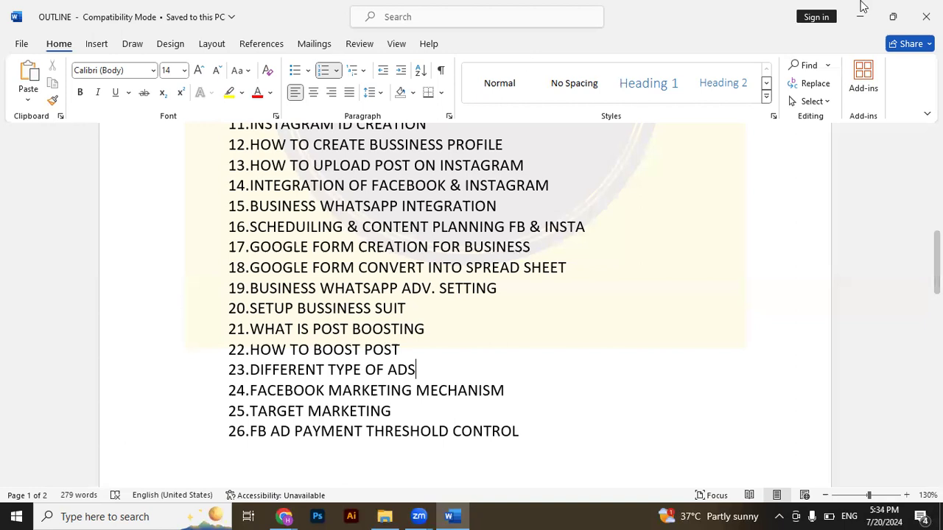
Show the Windows desktop, hiding Word's 26-item OUTLINE course document.
{"action": "key", "text": "super+d"}
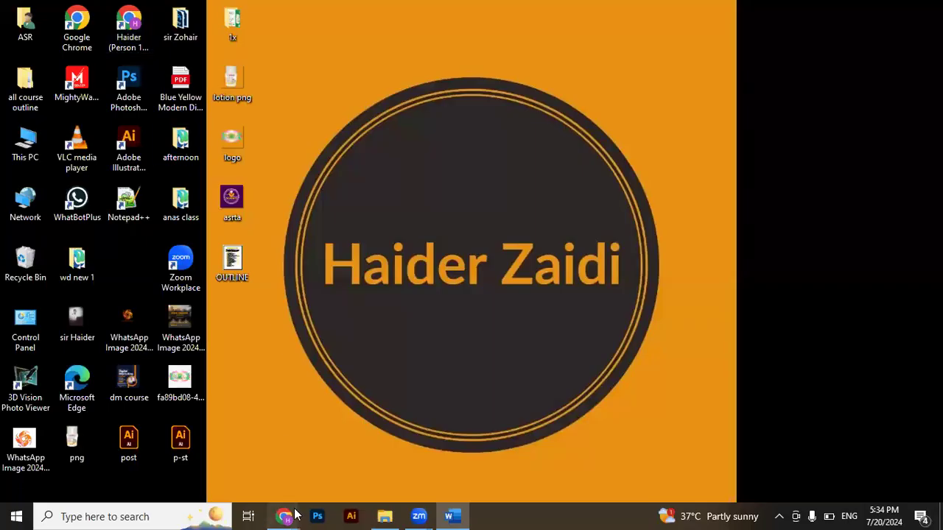
Bring Facebook forward and switch from Sir Haider Classes to the personal profile.
{"action": "mouse_move", "coordinate": [295, 515]}
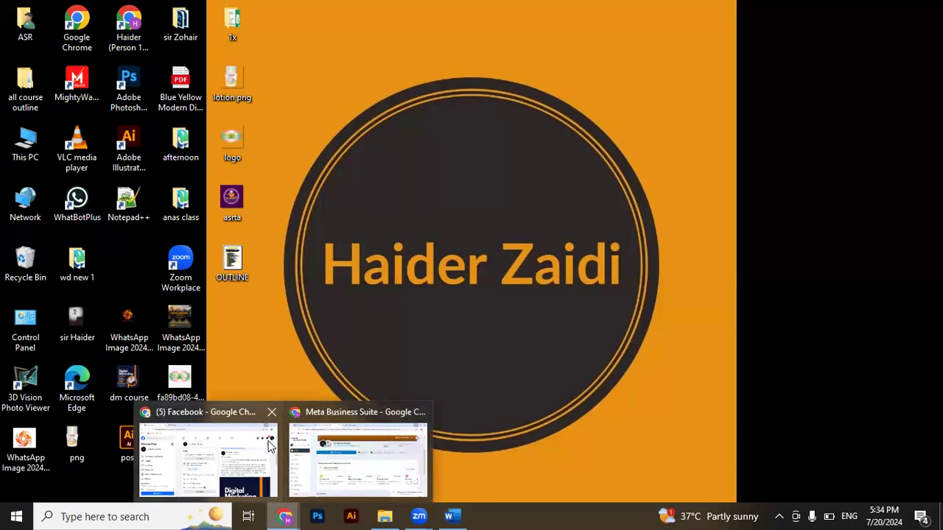
{"action": "left_click", "coordinate": [270, 447]}
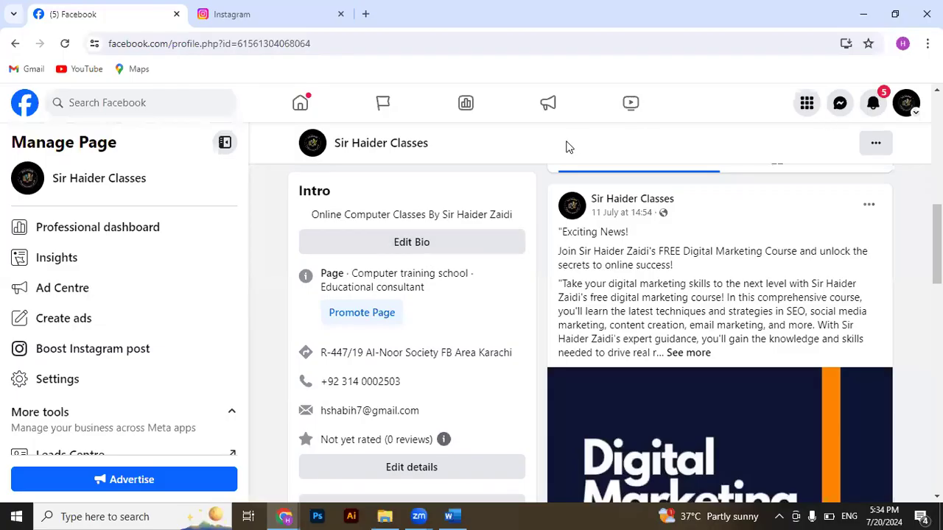
{"action": "left_click", "coordinate": [907, 104]}
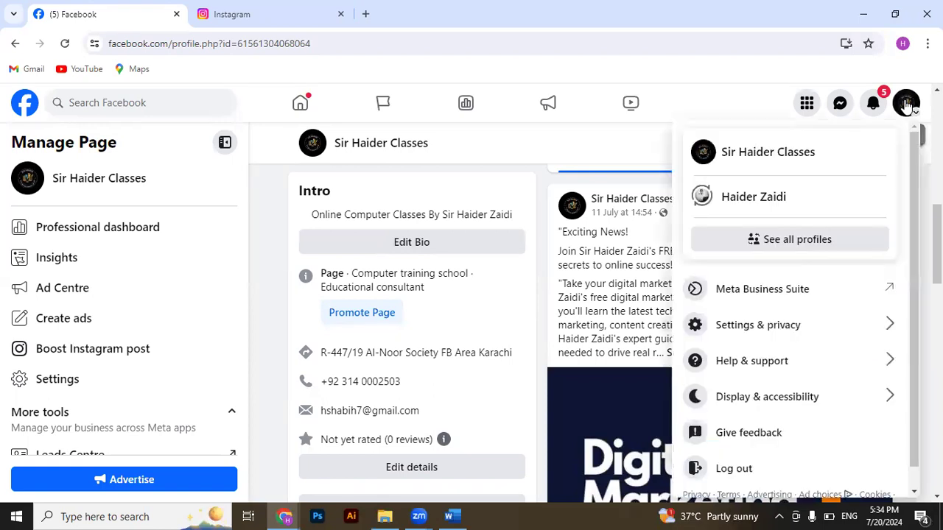
{"action": "left_click", "coordinate": [794, 155]}
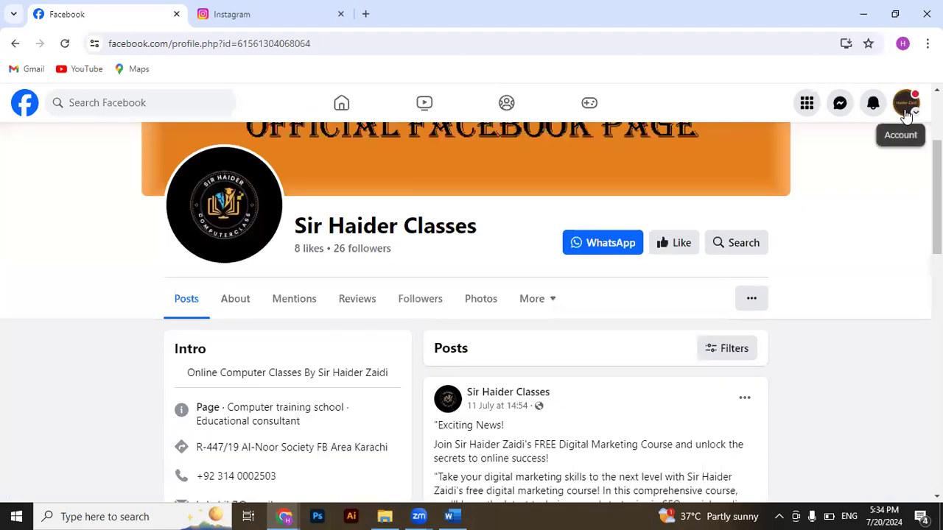
{"action": "left_click", "coordinate": [908, 110]}
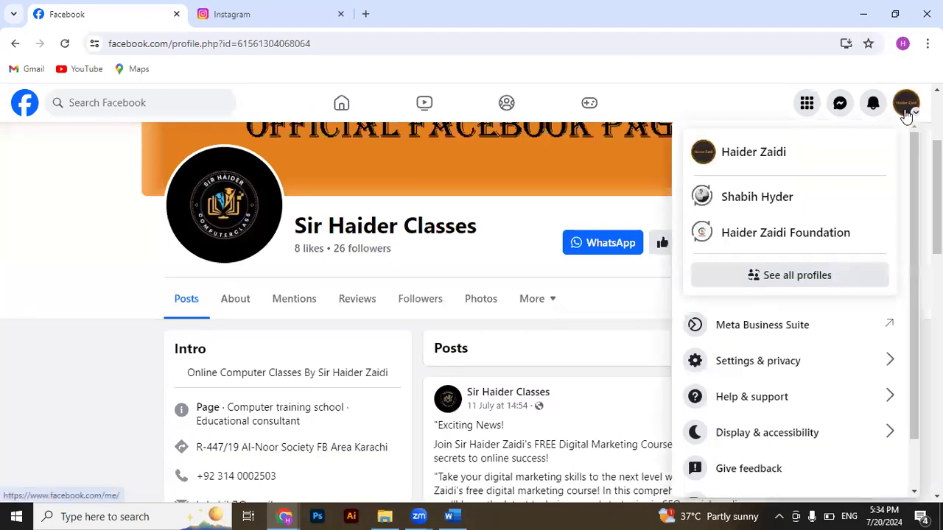
{"action": "left_click", "coordinate": [787, 200]}
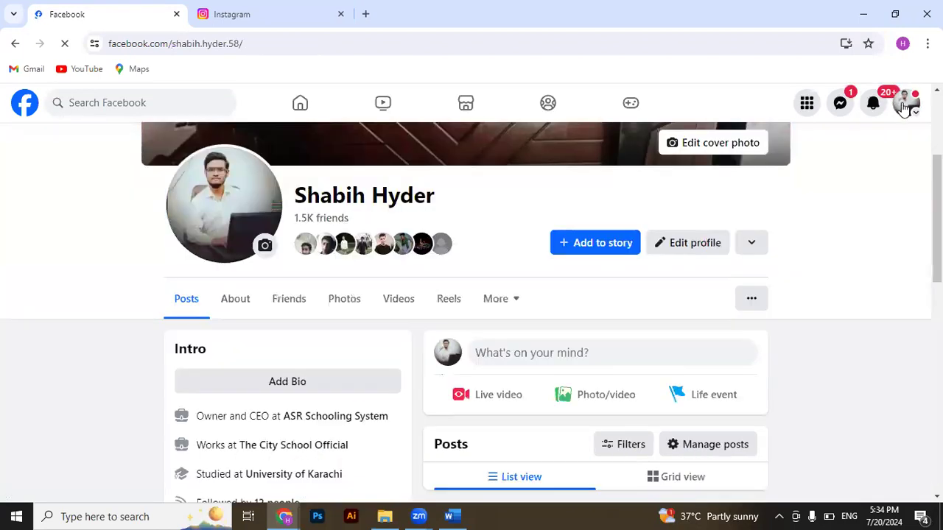
Log out of the personal profile from the account menu.
{"action": "left_click", "coordinate": [906, 105]}
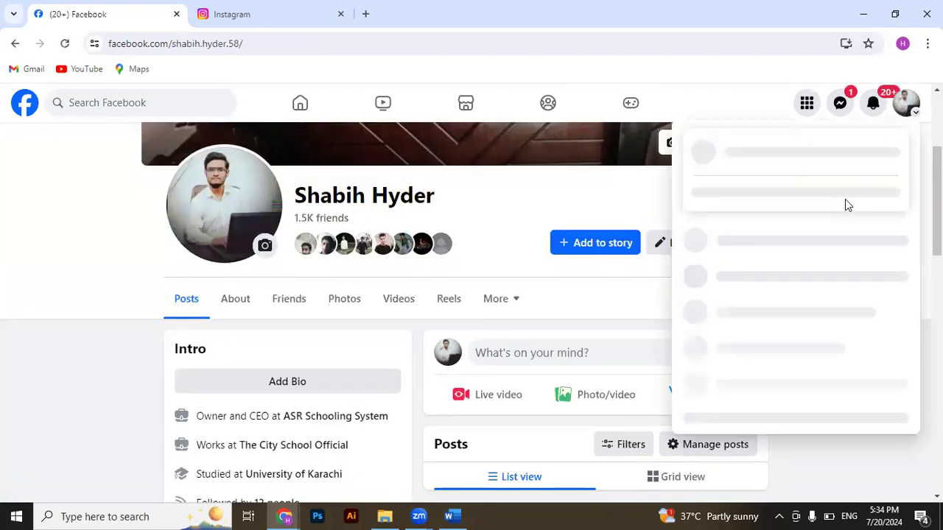
{"action": "left_click", "coordinate": [786, 401]}
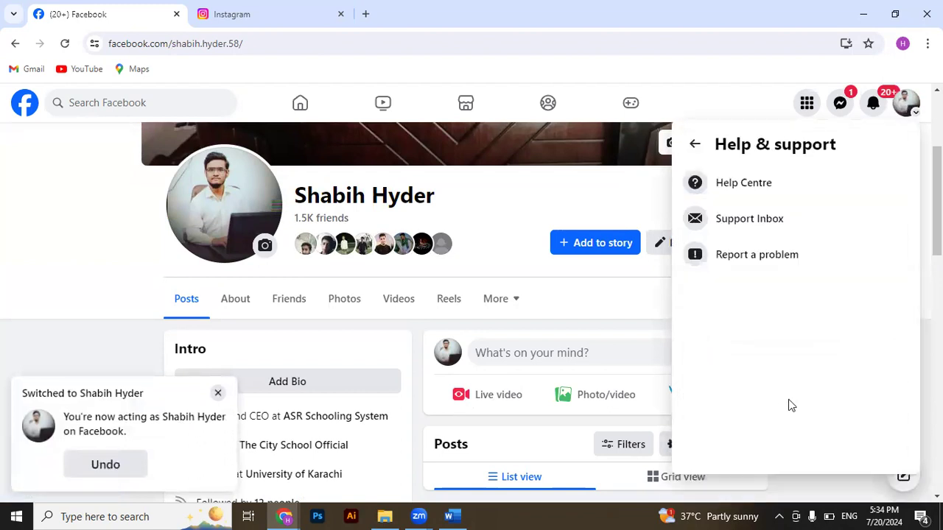
{"action": "left_click", "coordinate": [907, 105]}
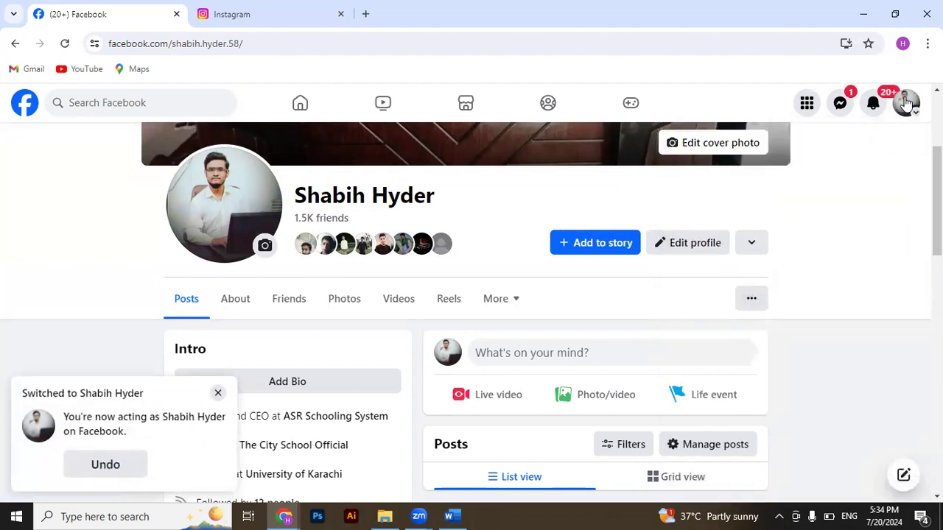
{"action": "left_click", "coordinate": [907, 104]}
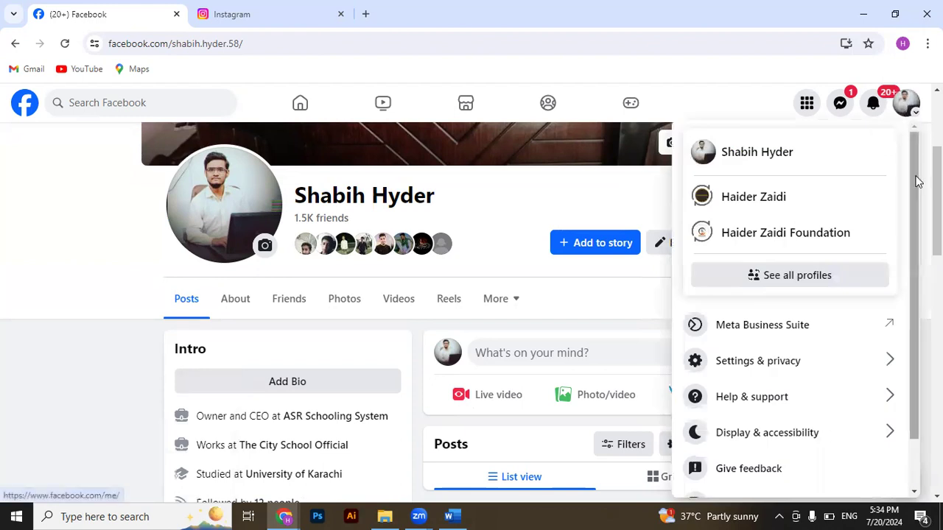
{"action": "scroll", "coordinate": [737, 332], "scroll_direction": "down", "scroll_amount": 1}
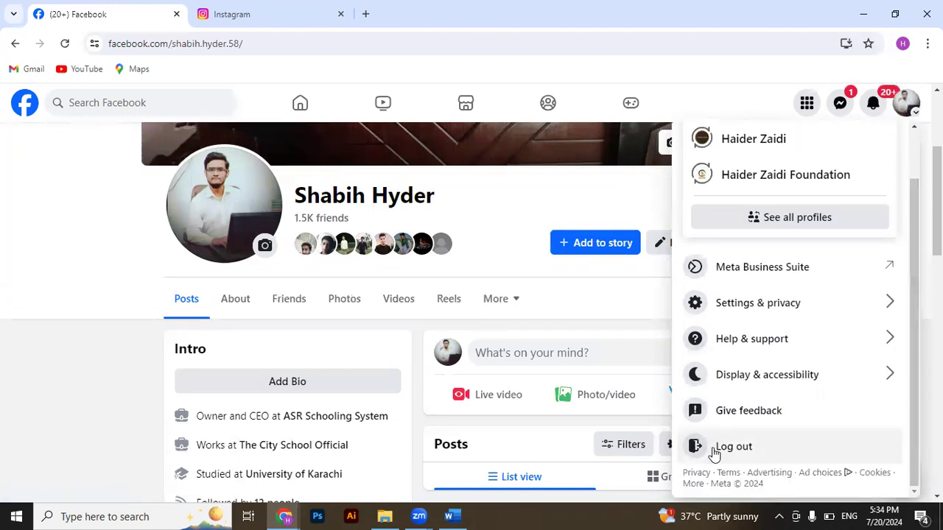
{"action": "left_click", "coordinate": [714, 448]}
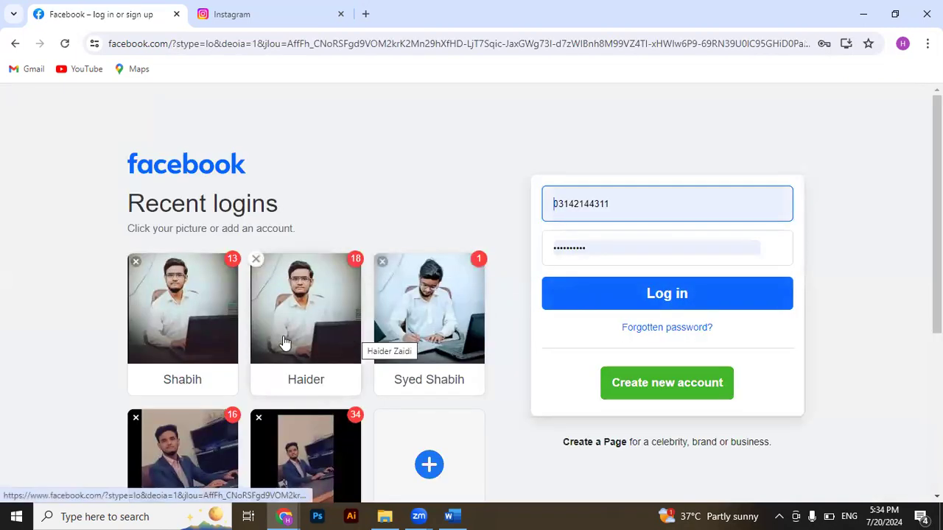
Log back in with the saved recent-login photo and act as Sir Haider Classes.
{"action": "scroll", "coordinate": [425, 404], "scroll_direction": "down", "scroll_amount": 1}
{"action": "scroll", "coordinate": [425, 405], "scroll_direction": "down", "scroll_amount": 1}
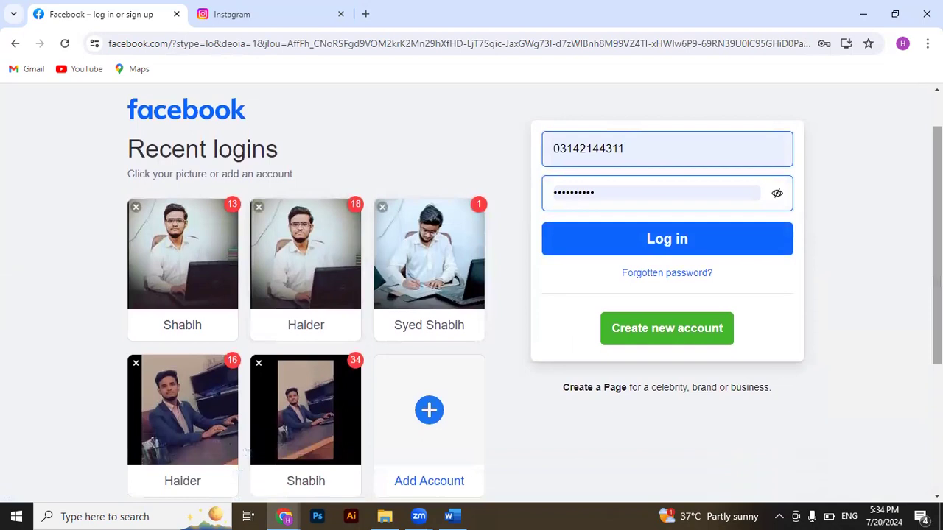
{"action": "left_click", "coordinate": [314, 277]}
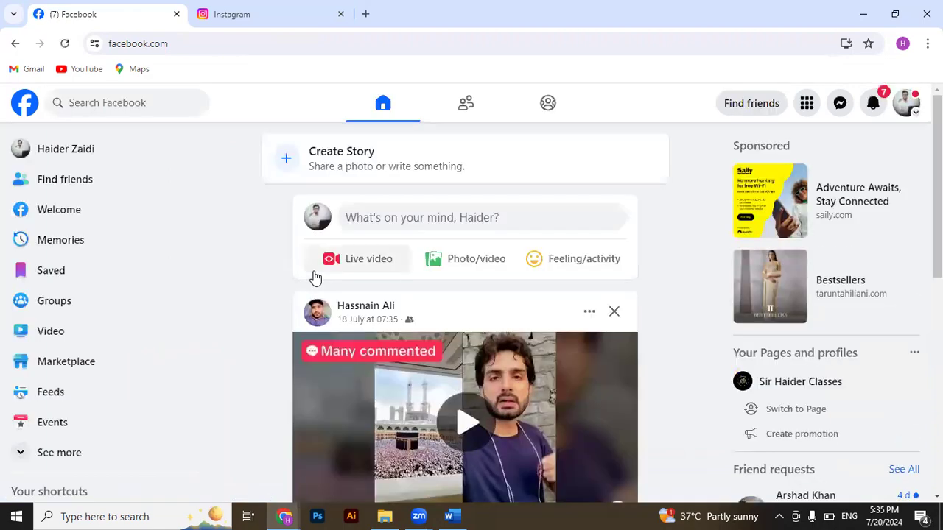
{"action": "left_click", "coordinate": [904, 114]}
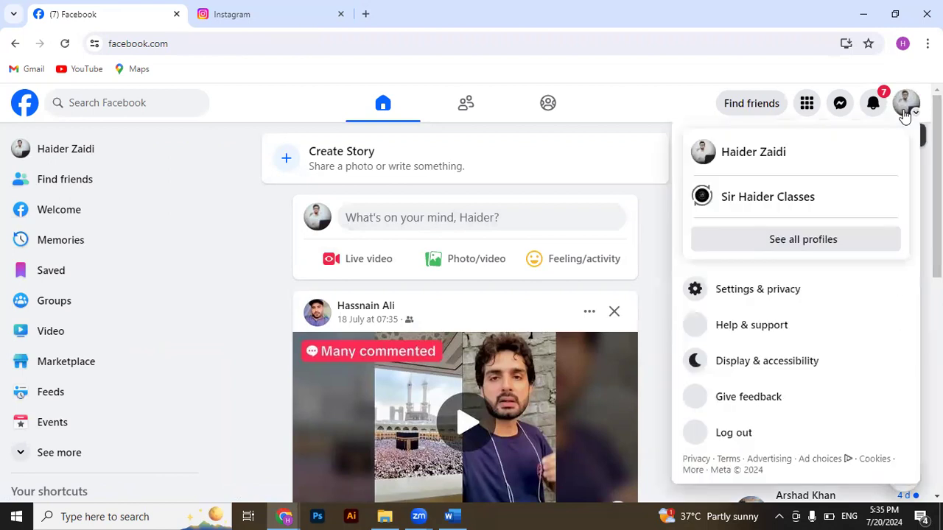
{"action": "left_click", "coordinate": [781, 212]}
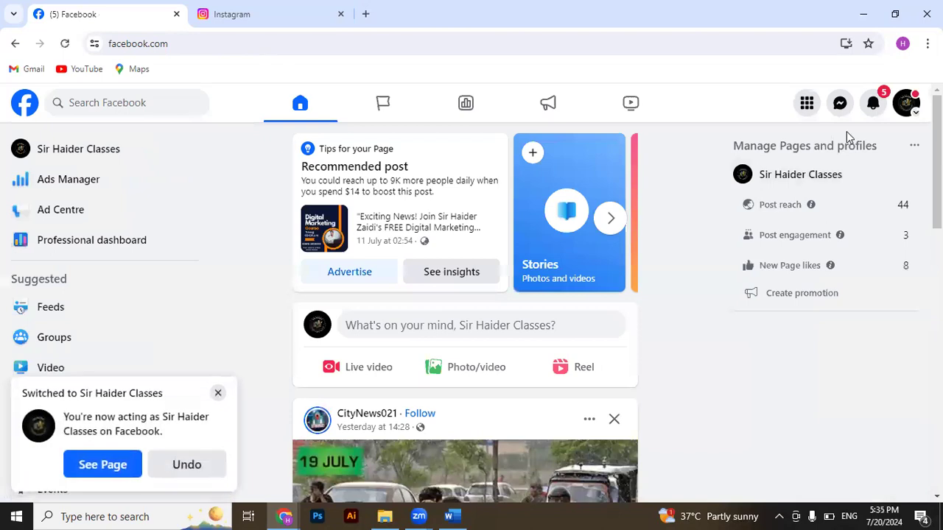
Open the Sir Haider Classes page profile and scroll to its Digital Marketing Course post.
{"action": "left_click", "coordinate": [904, 101]}
{"action": "left_click", "coordinate": [803, 143]}
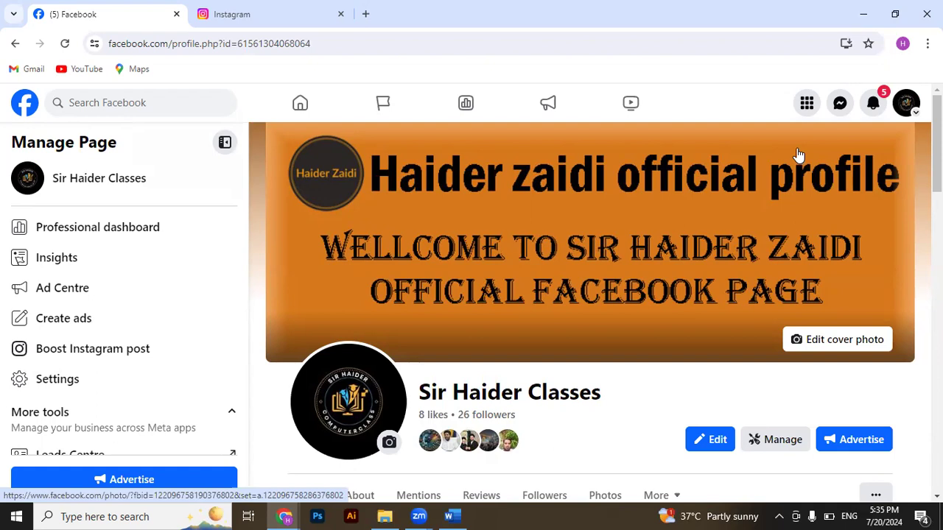
{"action": "scroll", "coordinate": [798, 154], "scroll_direction": "down", "scroll_amount": 4}
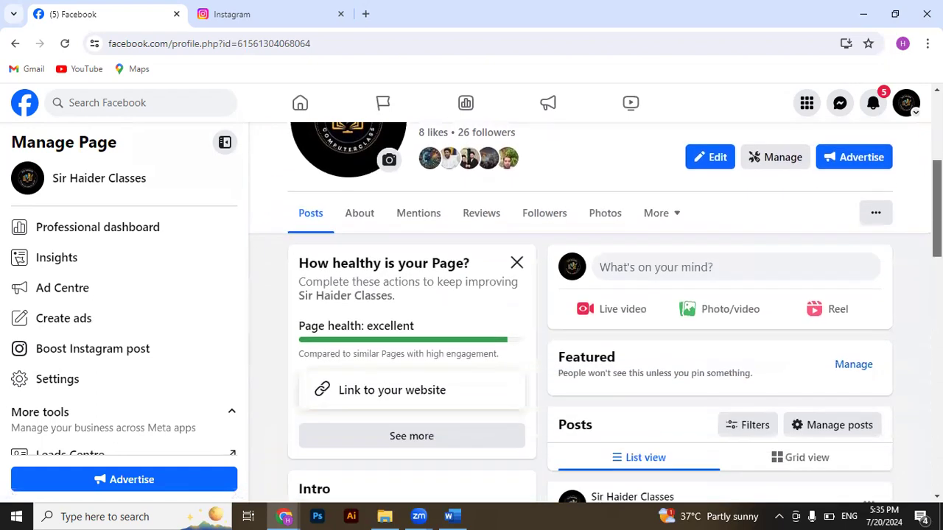
{"action": "scroll", "coordinate": [596, 315], "scroll_direction": "down", "scroll_amount": 7}
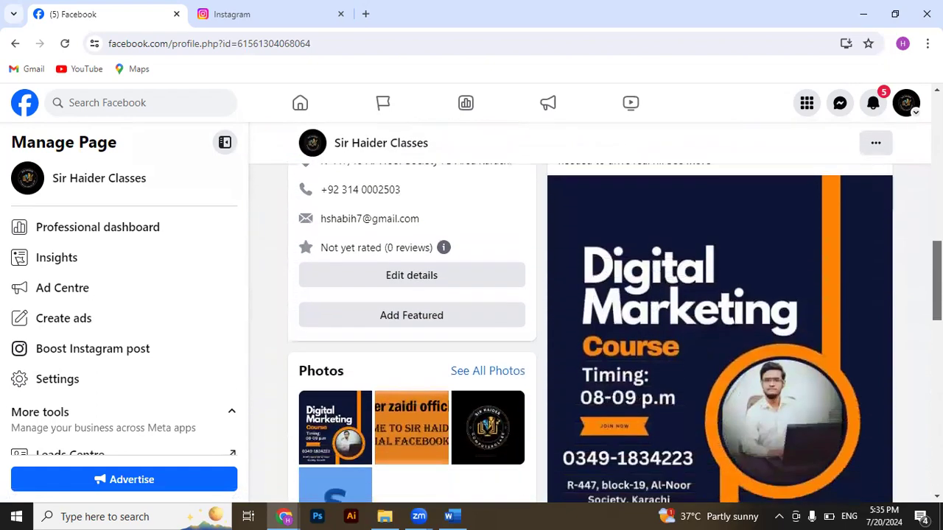
{"action": "scroll", "coordinate": [596, 315], "scroll_direction": "up", "scroll_amount": 3}
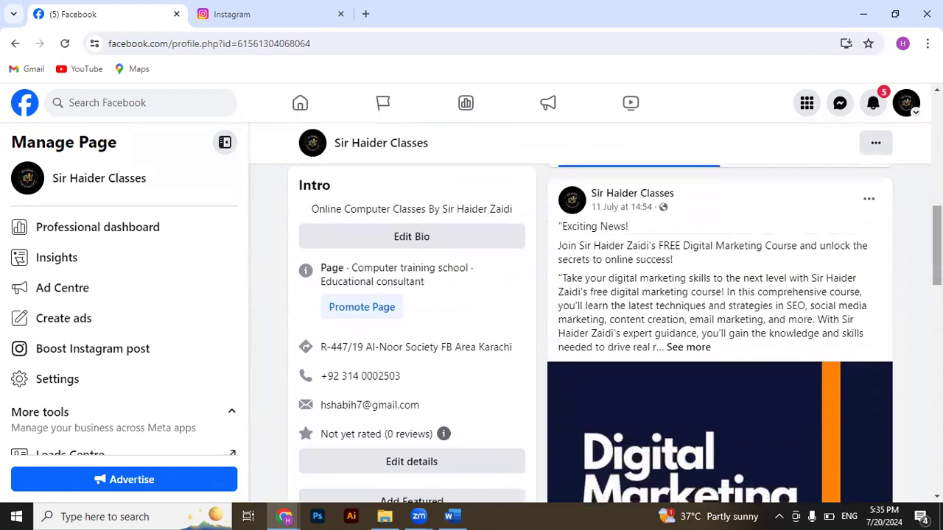
{"action": "scroll", "coordinate": [937, 247], "scroll_direction": "down", "scroll_amount": 4}
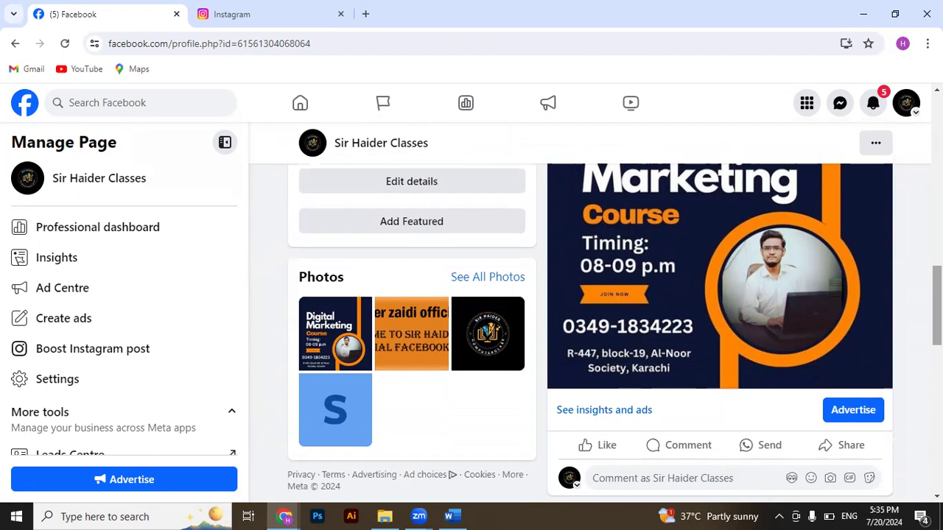
Advertise the Digital Marketing Course post, accept the non-discrimination policy, and start phone authentication.
{"action": "left_click", "coordinate": [856, 414]}
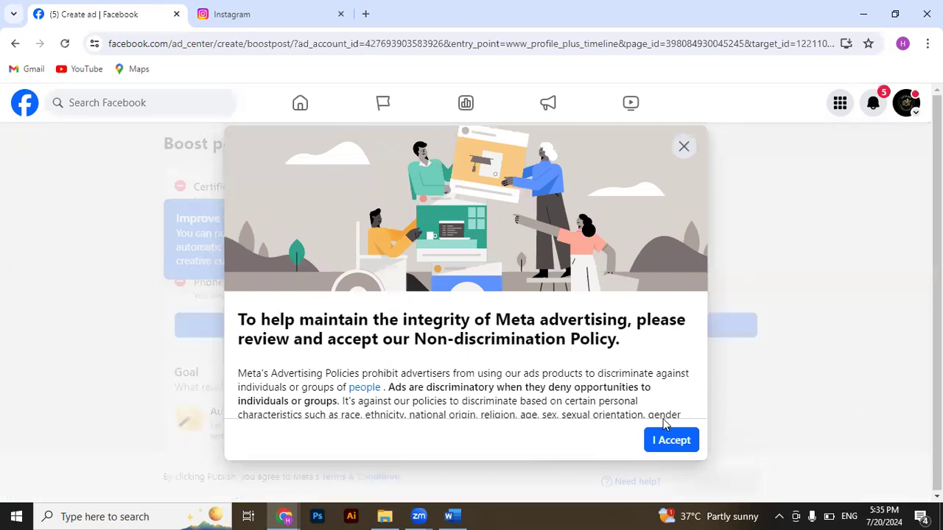
{"action": "left_click", "coordinate": [656, 439]}
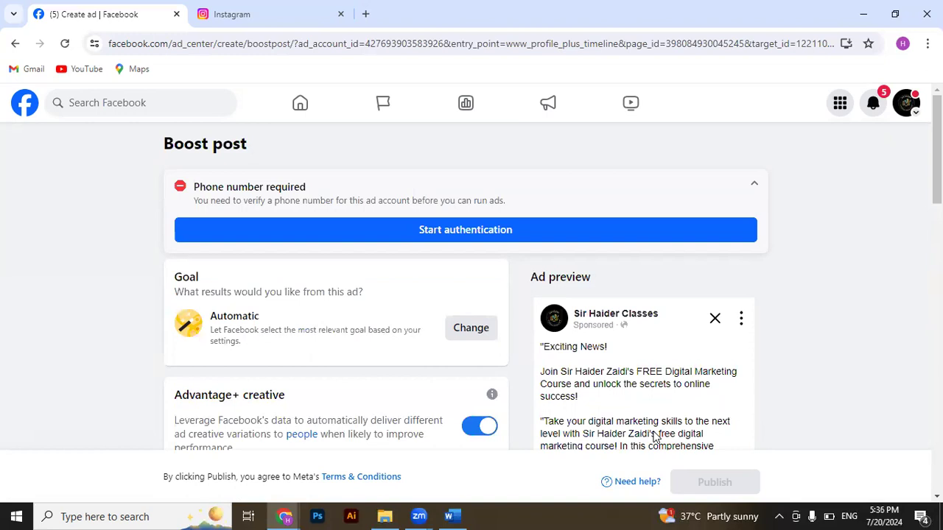
{"action": "left_click", "coordinate": [525, 221]}
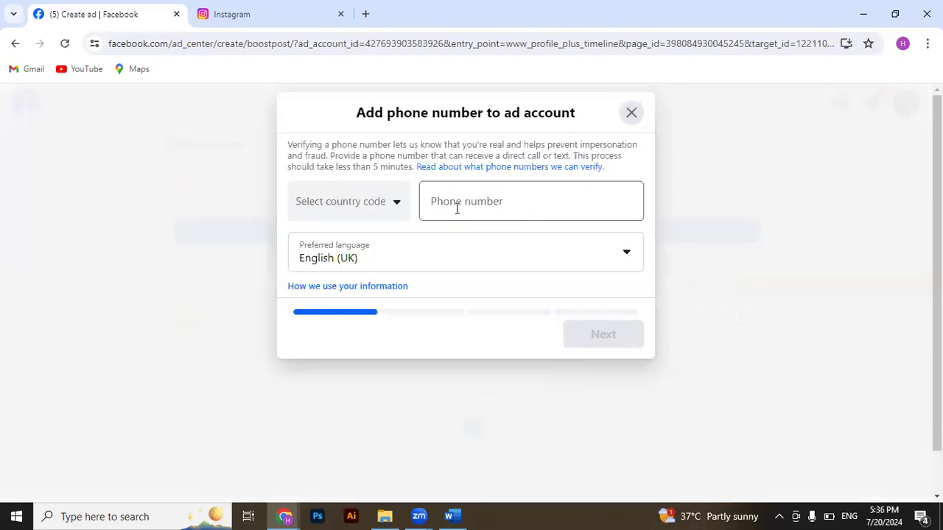
{"action": "left_click", "coordinate": [398, 213]}
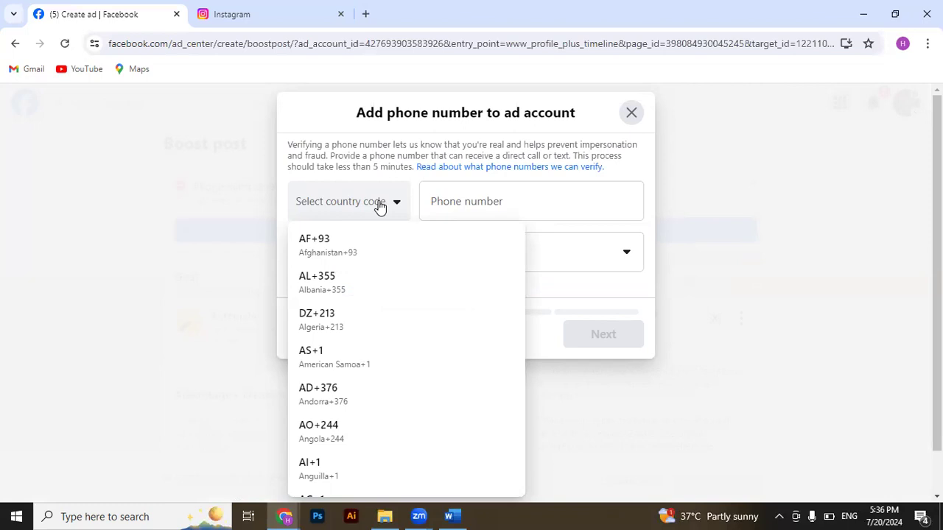
{"action": "key", "text": "Down"}
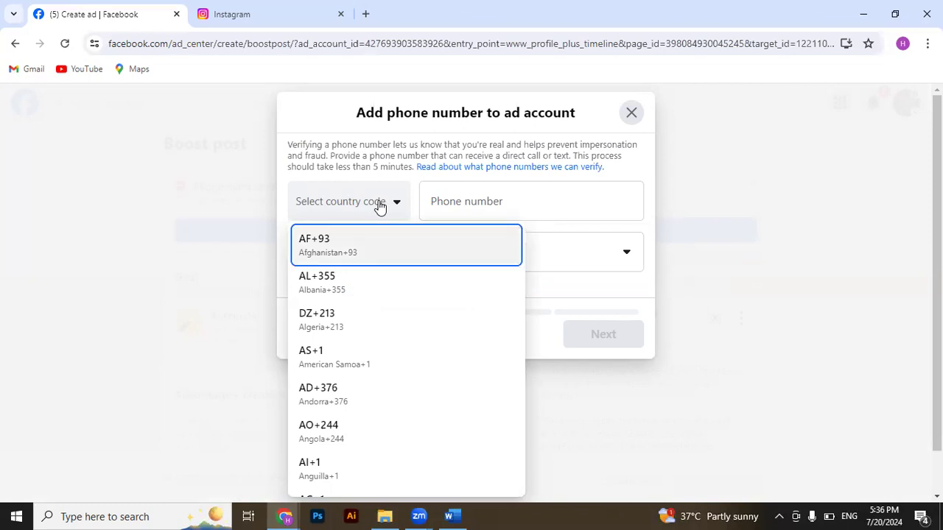
{"action": "key", "text": "Down"}
{"action": "key", "text": "Down"}
{"action": "key", "text": "Down"}
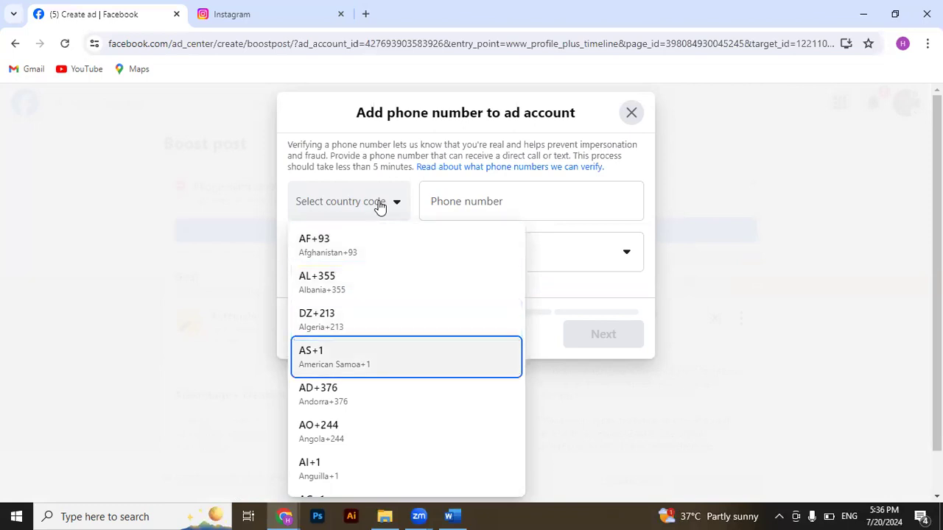
{"action": "key", "text": "p"}
{"action": "key", "text": "u"}
{"action": "key", "text": "n"}
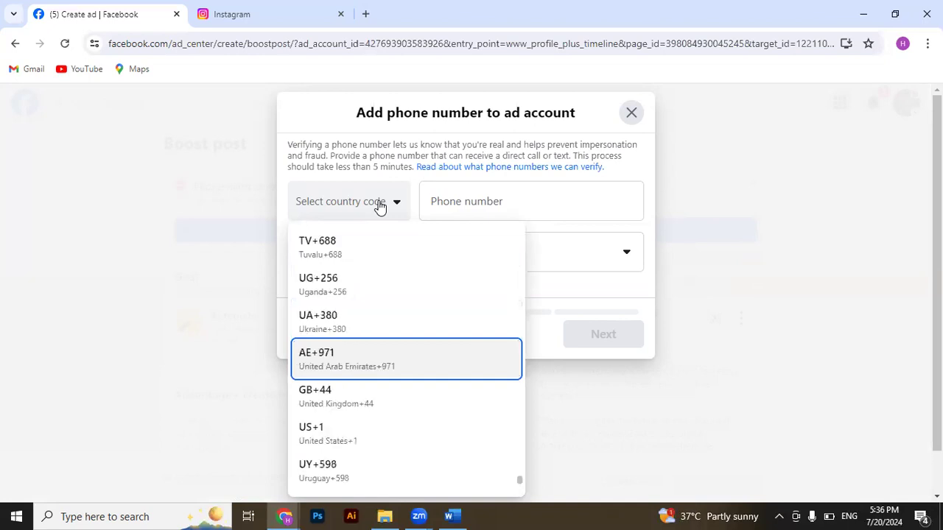
{"action": "key", "text": "p"}
{"action": "key", "text": "Down"}
{"action": "key", "text": "Down"}
{"action": "key", "text": "Down"}
{"action": "key", "text": "Down"}
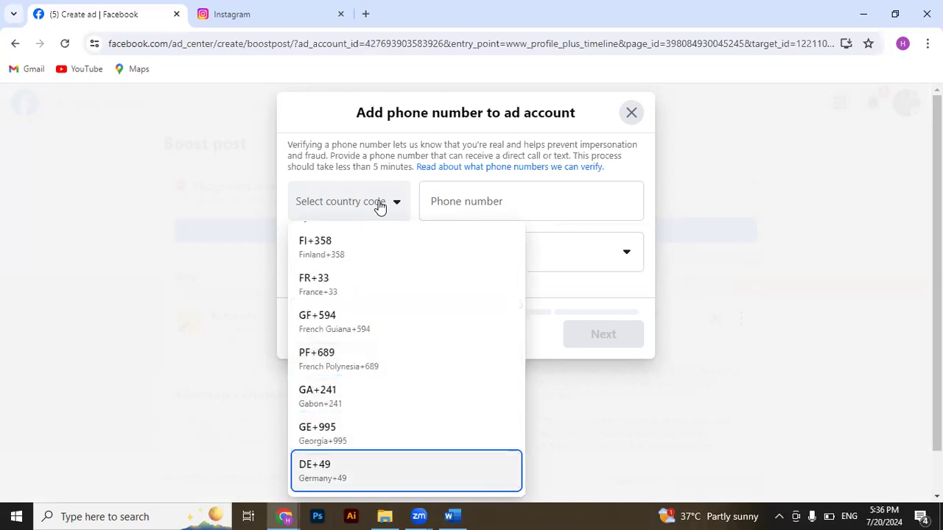
{"action": "key", "text": "Down"}
{"action": "key", "text": "Down"}
{"action": "key", "text": "Down"}
{"action": "key", "text": "Up"}
{"action": "key", "text": "Up"}
{"action": "key", "text": "Up"}
{"action": "key", "text": "Up"}
{"action": "key", "text": "Up"}
{"action": "key", "text": "Up"}
{"action": "key", "text": "Up"}
{"action": "key", "text": "Up"}
{"action": "key", "text": "Up"}
{"action": "key", "text": "Up"}
{"action": "key", "text": "Up"}
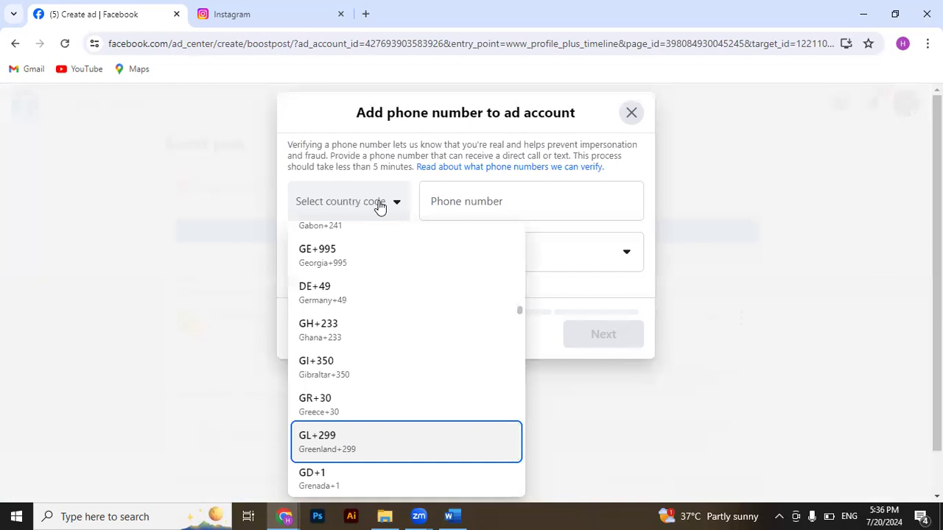
{"action": "key", "text": "Up"}
{"action": "key", "text": "Up"}
{"action": "key", "text": "Up"}
{"action": "key", "text": "Up"}
{"action": "key", "text": "Up"}
{"action": "key", "text": "Up"}
{"action": "key", "text": "Up"}
{"action": "key", "text": "Up"}
{"action": "key", "text": "Up"}
{"action": "key", "text": "Up"}
{"action": "key", "text": "Up"}
{"action": "key", "text": "Up"}
{"action": "key", "text": "Up"}
{"action": "key", "text": "Up"}
{"action": "key", "text": "Up"}
{"action": "key", "text": "Up"}
{"action": "key", "text": "Up"}
{"action": "key", "text": "Up"}
{"action": "key", "text": "Up"}
{"action": "key", "text": "Up"}
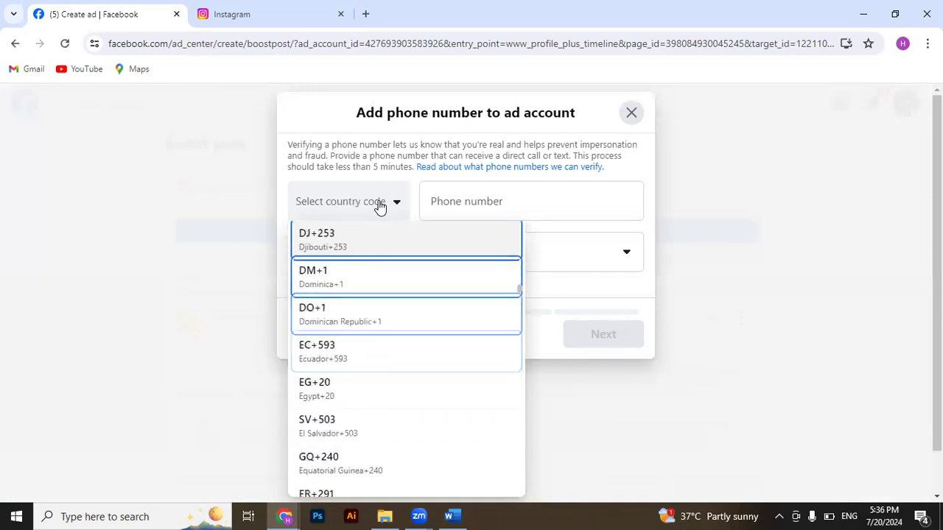
{"action": "key", "text": "Up"}
{"action": "key", "text": "Up"}
{"action": "key", "text": "Up"}
{"action": "key", "text": "Up"}
{"action": "key", "text": "Up"}
{"action": "key", "text": "Up"}
{"action": "key", "text": "Up"}
{"action": "key", "text": "Up"}
{"action": "key", "text": "Up"}
{"action": "key", "text": "Up"}
{"action": "key", "text": "Up"}
{"action": "key", "text": "Up"}
{"action": "key", "text": "Up"}
{"action": "key", "text": "Up"}
{"action": "key", "text": "Up"}
{"action": "key", "text": "Up"}
{"action": "key", "text": "Up"}
{"action": "key", "text": "Up"}
{"action": "key", "text": "Up"}
{"action": "key", "text": "Up"}
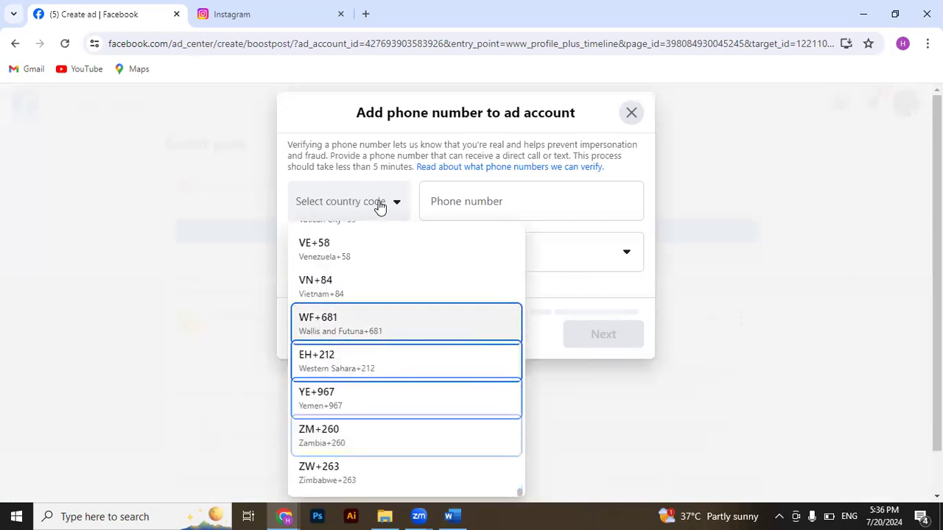
{"action": "key", "text": "Up"}
{"action": "key", "text": "Up"}
{"action": "key", "text": "Up"}
{"action": "key", "text": "Up"}
{"action": "key", "text": "Up"}
{"action": "key", "text": "Up"}
{"action": "key", "text": "Up"}
{"action": "key", "text": "Up"}
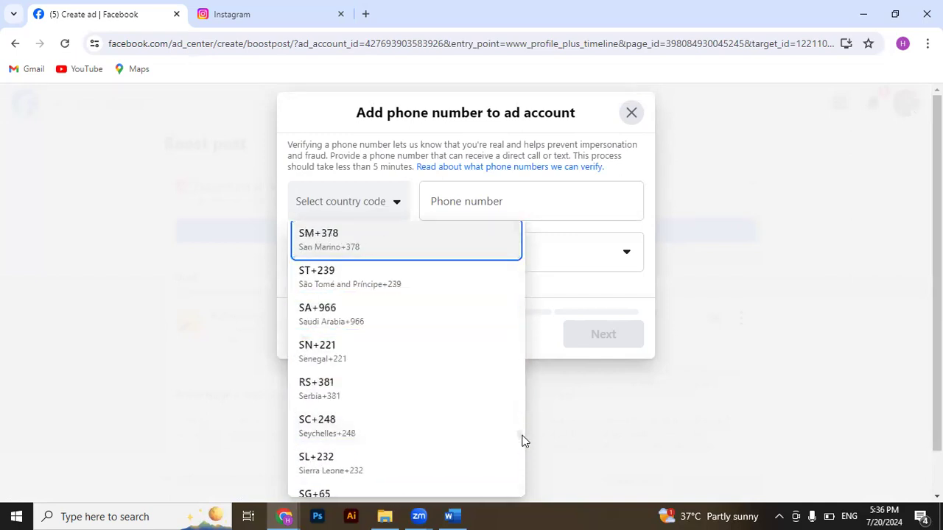
{"action": "left_click_drag", "start_coordinate": [517, 435], "coordinate": [505, 135]}
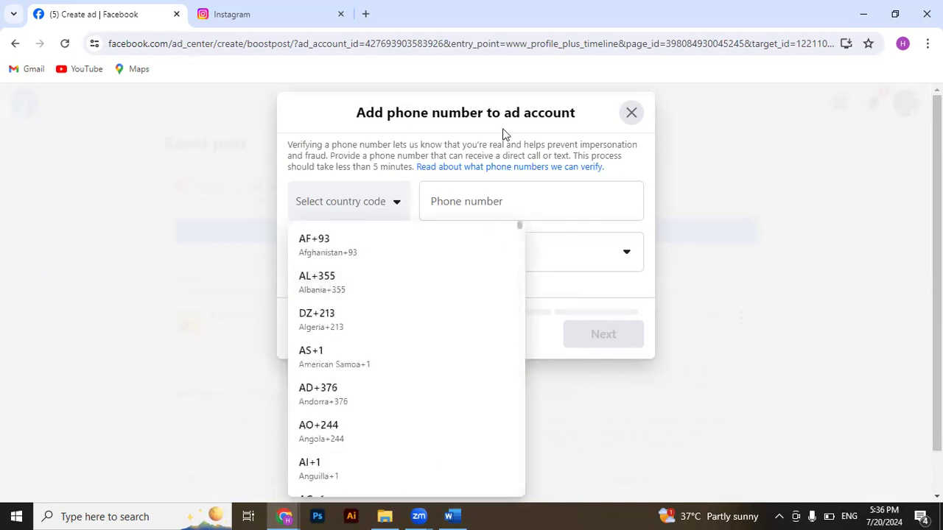
{"action": "key", "text": "Up"}
{"action": "key", "text": "Up"}
{"action": "key", "text": "Up"}
{"action": "key", "text": "Up"}
{"action": "key", "text": "Up"}
{"action": "key", "text": "Up"}
{"action": "key", "text": "Up"}
{"action": "key", "text": "Up"}
{"action": "key", "text": "Up"}
{"action": "key", "text": "Up"}
{"action": "key", "text": "Up"}
{"action": "key", "text": "Up"}
{"action": "key", "text": "Up"}
{"action": "key", "text": "Up"}
{"action": "key", "text": "Up"}
{"action": "key", "text": "Up"}
{"action": "key", "text": "Up"}
{"action": "key", "text": "Up"}
{"action": "key", "text": "Up"}
{"action": "key", "text": "Up"}
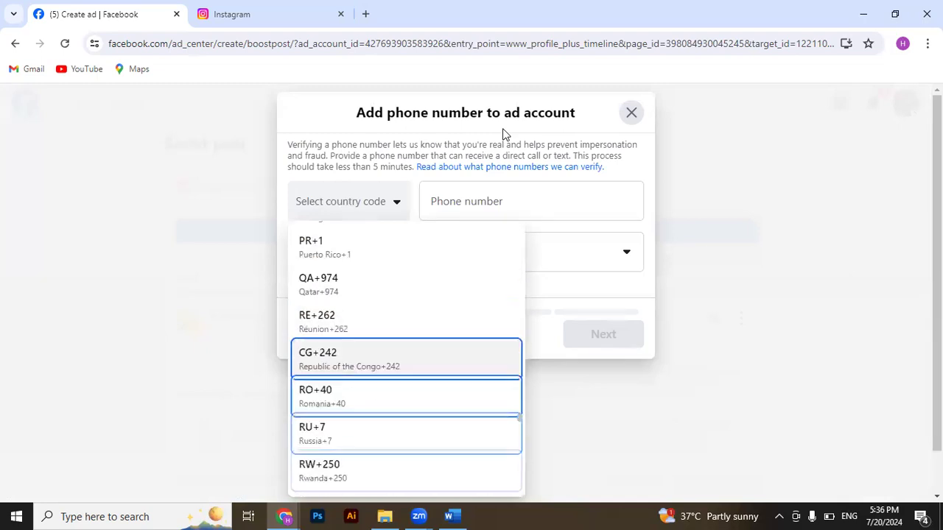
{"action": "key", "text": "Up"}
{"action": "key", "text": "Up"}
{"action": "key", "text": "Down"}
{"action": "key", "text": "Down"}
{"action": "key", "text": "Down"}
{"action": "key", "text": "Down"}
{"action": "key", "text": "Down"}
{"action": "key", "text": "Down"}
{"action": "key", "text": "Down"}
{"action": "key", "text": "Down"}
{"action": "key", "text": "Down"}
{"action": "key", "text": "Down"}
{"action": "key", "text": "Down"}
{"action": "key", "text": "Down"}
{"action": "key", "text": "Down"}
{"action": "key", "text": "Down"}
{"action": "key", "text": "Down"}
{"action": "key", "text": "Down"}
{"action": "key", "text": "Down"}
{"action": "key", "text": "Down"}
{"action": "key", "text": "Down"}
{"action": "key", "text": "Down"}
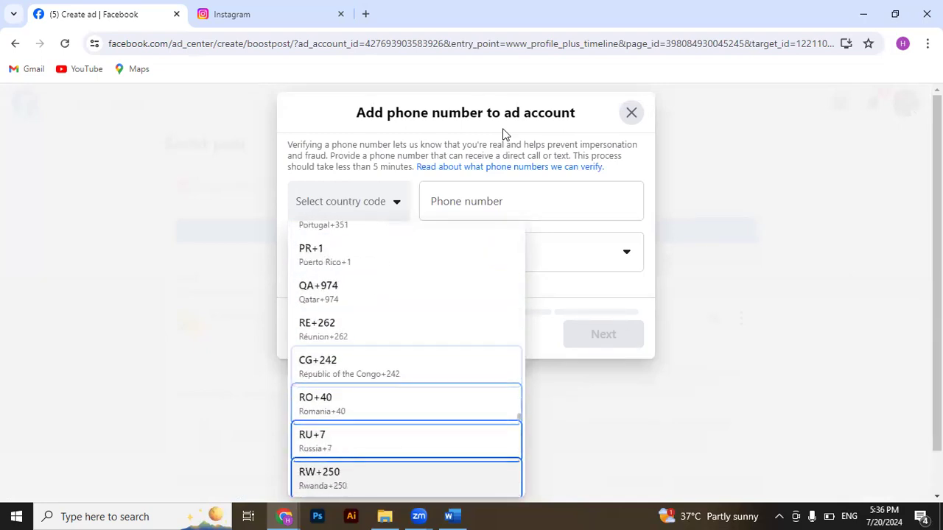
{"action": "key", "text": "Down"}
{"action": "key", "text": "Down"}
{"action": "key", "text": "Down"}
{"action": "key", "text": "Down"}
{"action": "key", "text": "Down"}
{"action": "key", "text": "Down"}
{"action": "key", "text": "Down"}
{"action": "key", "text": "Down"}
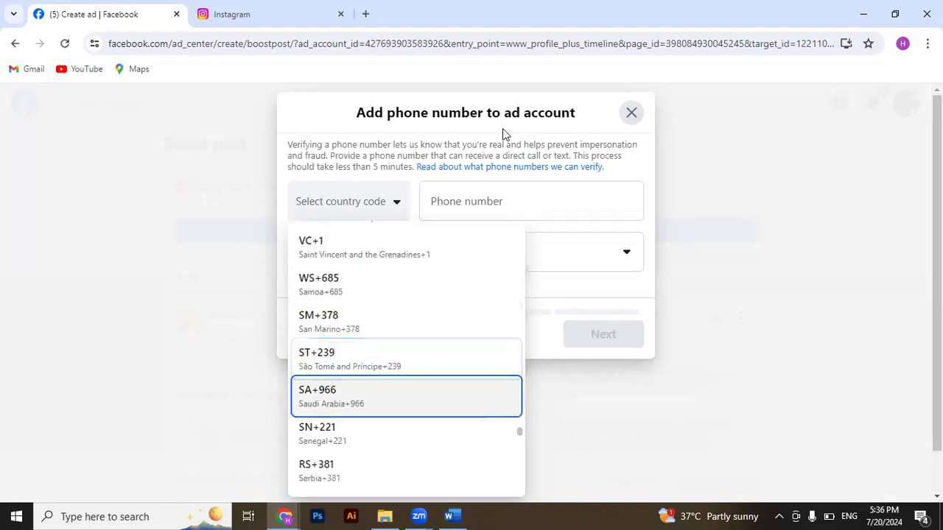
{"action": "key", "text": "Down"}
{"action": "key", "text": "Down"}
{"action": "key", "text": "Down"}
{"action": "key", "text": "Down"}
{"action": "key", "text": "Down"}
{"action": "key", "text": "Down"}
{"action": "key", "text": "Down"}
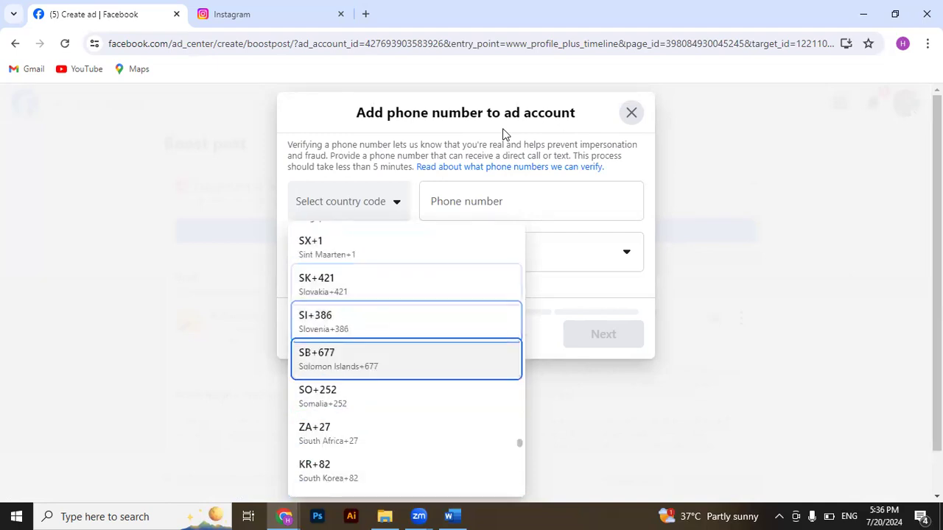
{"action": "key", "text": "Down"}
{"action": "key", "text": "Down"}
{"action": "key", "text": "Down"}
{"action": "key", "text": "Down"}
{"action": "key", "text": "Down"}
{"action": "key", "text": "Down"}
{"action": "key", "text": "Down"}
{"action": "key", "text": "Down"}
{"action": "key", "text": "Down"}
{"action": "key", "text": "Down"}
{"action": "key", "text": "Down"}
{"action": "key", "text": "Down"}
{"action": "key", "text": "Down"}
{"action": "key", "text": "Down"}
{"action": "key", "text": "Down"}
{"action": "key", "text": "Down"}
{"action": "key", "text": "Down"}
{"action": "key", "text": "Down"}
{"action": "key", "text": "Down"}
{"action": "key", "text": "Down"}
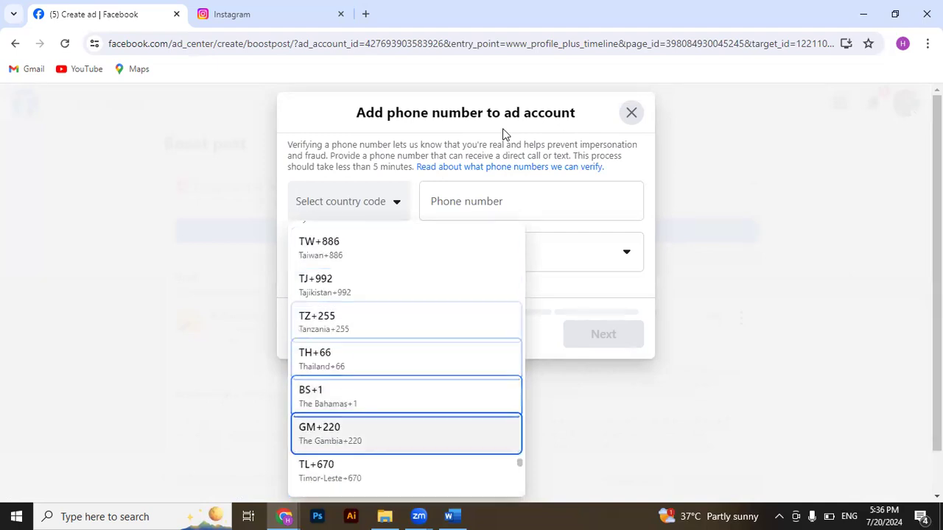
{"action": "key", "text": "Down"}
{"action": "key", "text": "Down"}
{"action": "key", "text": "Down"}
{"action": "key", "text": "Down"}
{"action": "key", "text": "Down"}
{"action": "key", "text": "Down"}
{"action": "key", "text": "Down"}
{"action": "key", "text": "Down"}
{"action": "key", "text": "Down"}
{"action": "key", "text": "Down"}
{"action": "key", "text": "Down"}
{"action": "key", "text": "Down"}
{"action": "key", "text": "Down"}
{"action": "key", "text": "Down"}
{"action": "key", "text": "Down"}
{"action": "key", "text": "Down"}
{"action": "key", "text": "Down"}
{"action": "key", "text": "Down"}
{"action": "key", "text": "Down"}
{"action": "key", "text": "Down"}
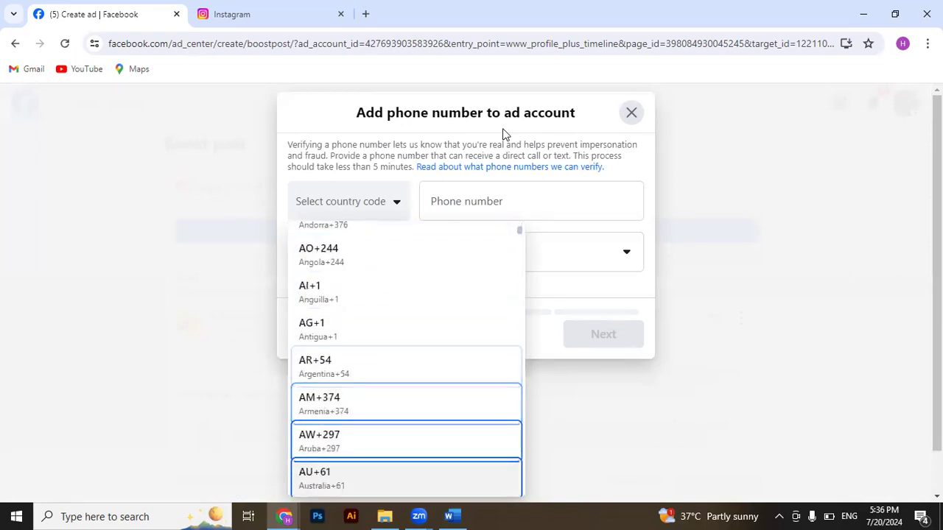
{"action": "key", "text": "Escape"}
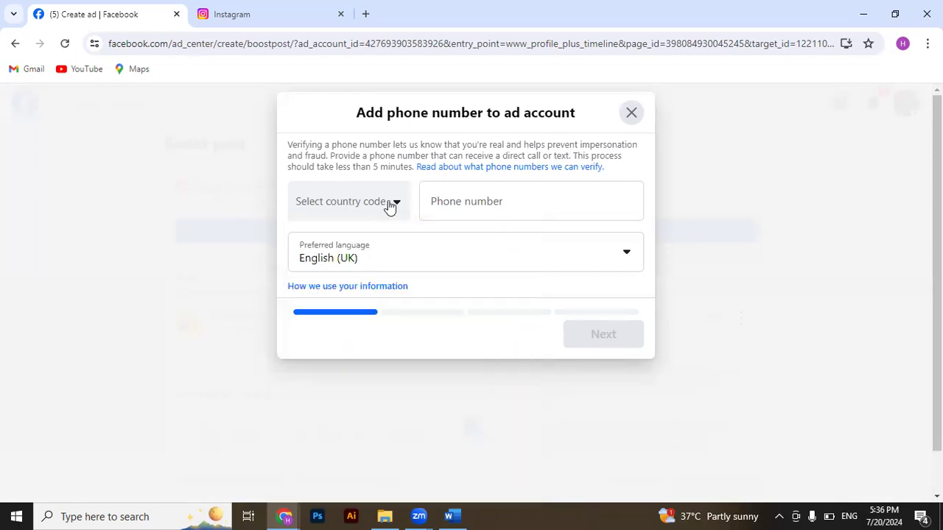
Set the verification's preferred language to English (US).
{"action": "left_click", "coordinate": [389, 212]}
{"action": "left_click", "coordinate": [388, 213]}
{"action": "left_click", "coordinate": [412, 256]}
{"action": "left_click", "coordinate": [413, 258]}
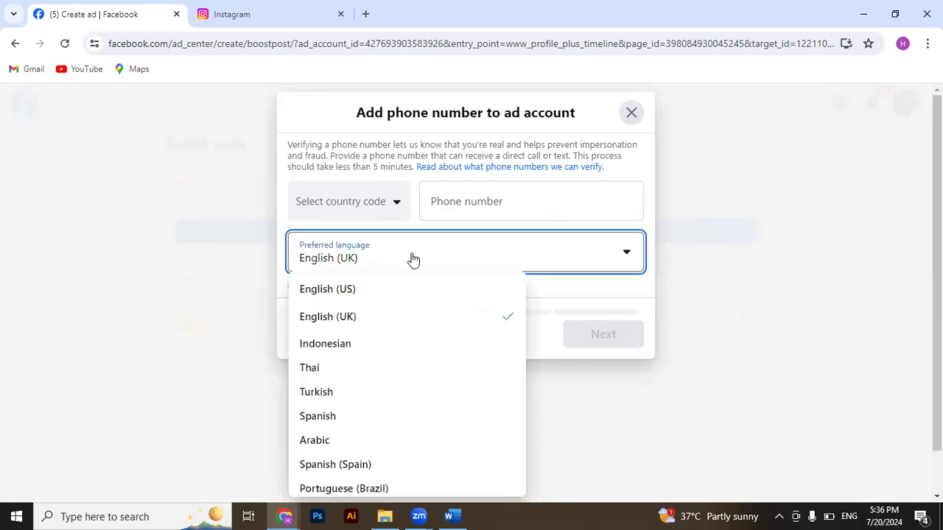
{"action": "left_click", "coordinate": [378, 294]}
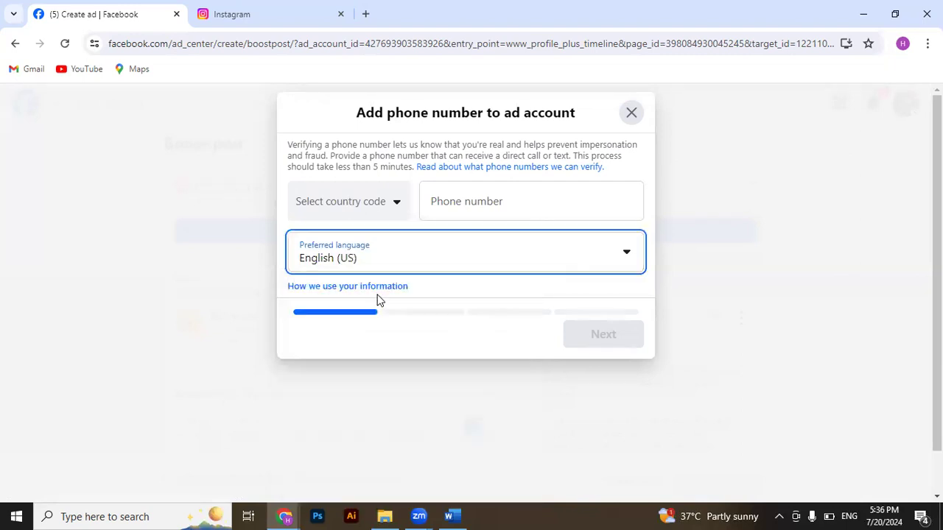
Browse the country code list with the keyboard without choosing a code.
{"action": "left_click", "coordinate": [407, 216]}
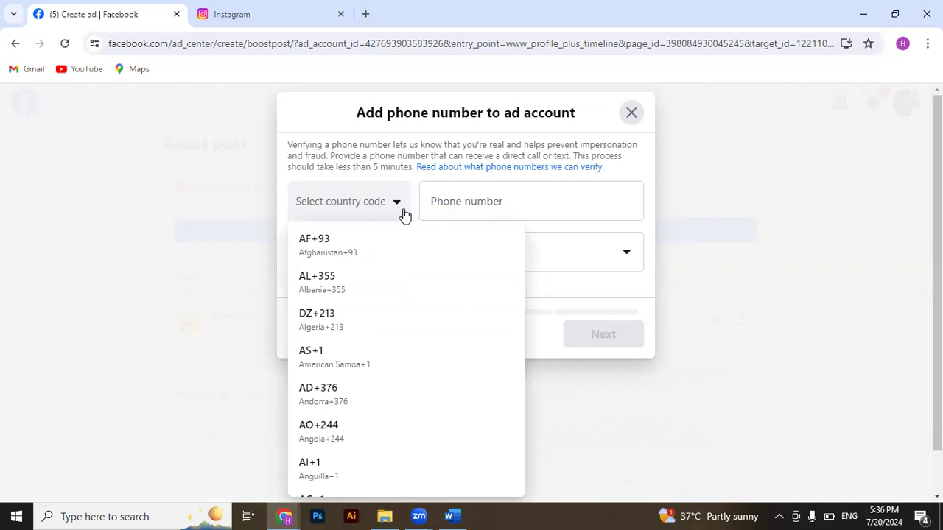
{"action": "key", "text": "p"}
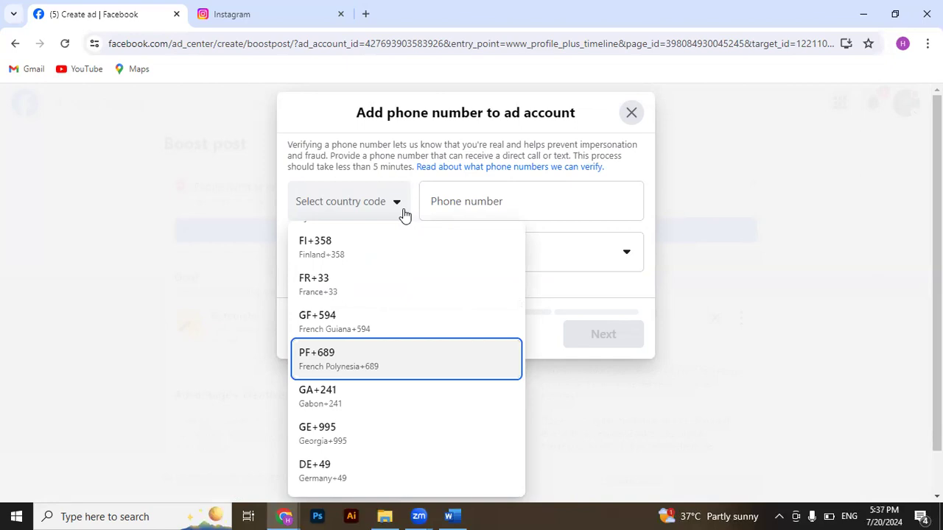
{"action": "left_click", "coordinate": [397, 206]}
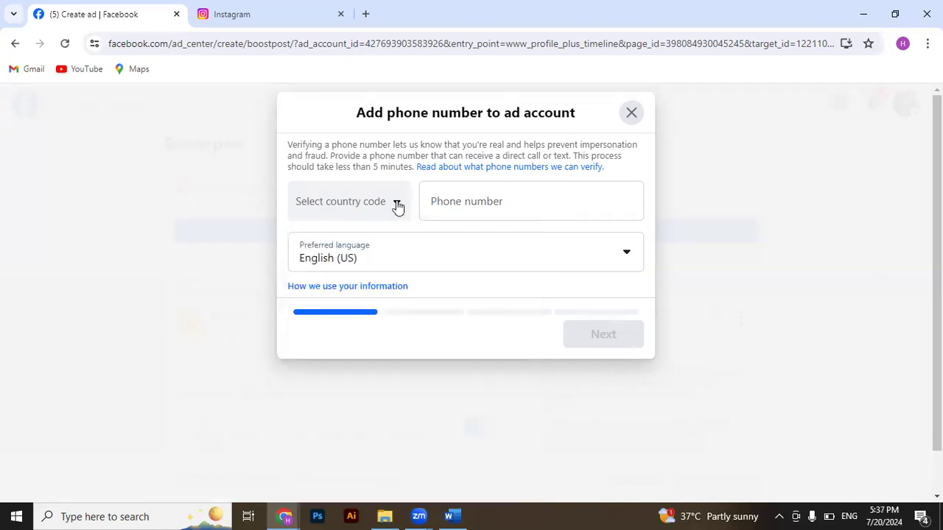
{"action": "left_click", "coordinate": [398, 206]}
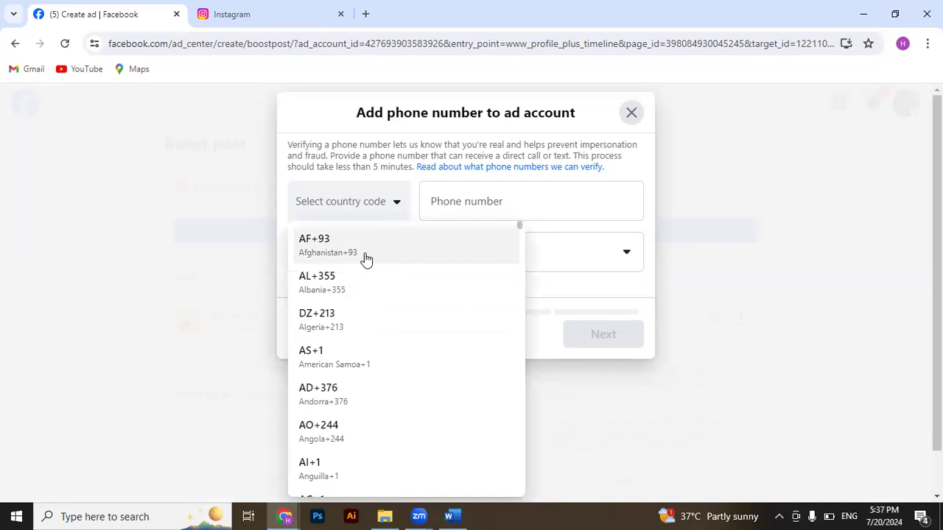
{"action": "key", "text": "Down"}
{"action": "key", "text": "Up"}
{"action": "key", "text": "Down"}
{"action": "key", "text": "Down"}
{"action": "key", "text": "Up"}
{"action": "key", "text": "Up"}
{"action": "key", "text": "Up"}
{"action": "key", "text": "Down"}
{"action": "key", "text": "Down"}
{"action": "key", "text": "Down"}
{"action": "key", "text": "Down"}
{"action": "key", "text": "Down"}
{"action": "key", "text": "Down"}
{"action": "key", "text": "Down"}
{"action": "key", "text": "Down"}
{"action": "key", "text": "Down"}
{"action": "key", "text": "Down"}
{"action": "key", "text": "Down"}
{"action": "key", "text": "Down"}
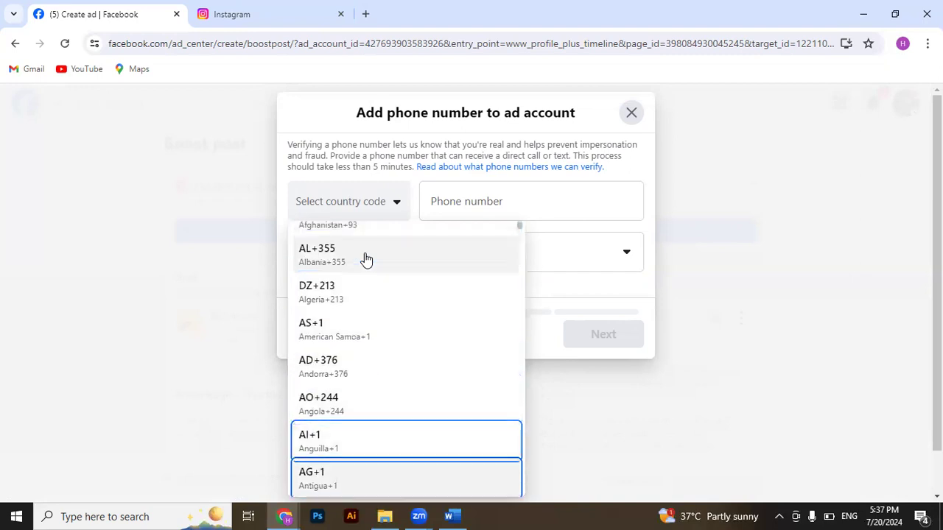
{"action": "key", "text": "Down"}
{"action": "key", "text": "Down"}
{"action": "key", "text": "Down"}
{"action": "key", "text": "Down"}
{"action": "key", "text": "Down"}
{"action": "key", "text": "Down"}
{"action": "key", "text": "Down"}
{"action": "key", "text": "Down"}
{"action": "key", "text": "Down"}
{"action": "key", "text": "Down"}
{"action": "key", "text": "Down"}
{"action": "key", "text": "Down"}
{"action": "key", "text": "Down"}
{"action": "key", "text": "Down"}
{"action": "key", "text": "Down"}
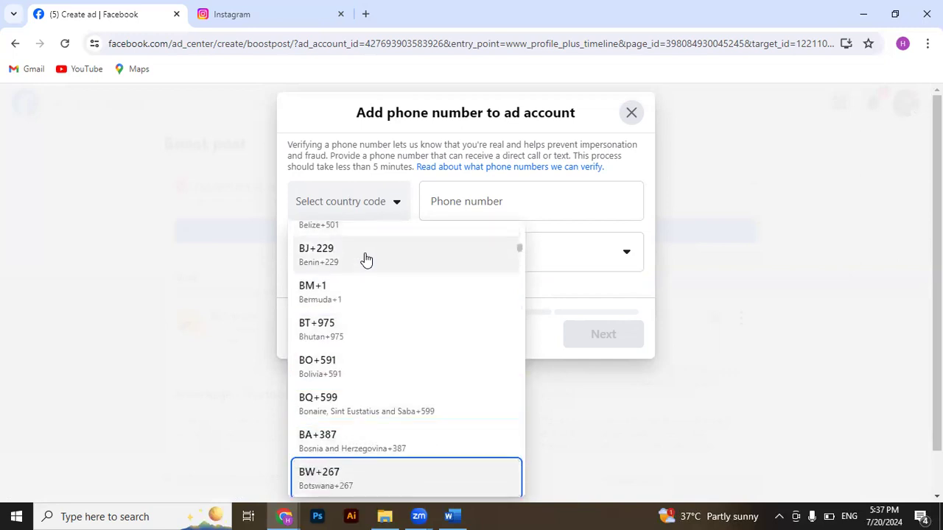
{"action": "key", "text": "Down"}
{"action": "key", "text": "Down"}
{"action": "key", "text": "Down"}
{"action": "key", "text": "Down"}
{"action": "key", "text": "Down"}
{"action": "key", "text": "Down"}
{"action": "key", "text": "Down"}
{"action": "key", "text": "Down"}
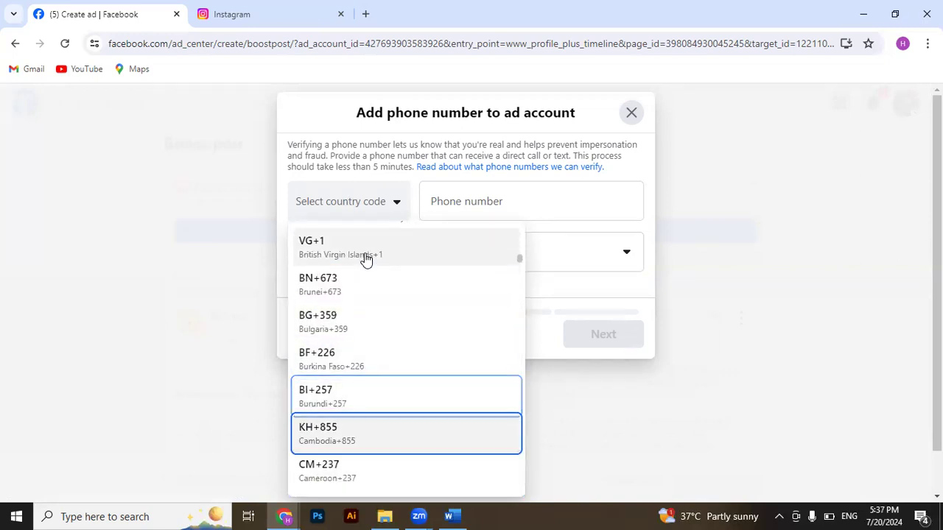
{"action": "key", "text": "Down"}
{"action": "key", "text": "Down"}
{"action": "key", "text": "Down"}
{"action": "key", "text": "Down"}
{"action": "key", "text": "Down"}
{"action": "key", "text": "Down"}
{"action": "key", "text": "Down"}
{"action": "key", "text": "Down"}
{"action": "key", "text": "Down"}
{"action": "key", "text": "Down"}
Focus the phone number field, dismiss the suggested number, and return to the country code list.
{"action": "left_click", "coordinate": [449, 197]}
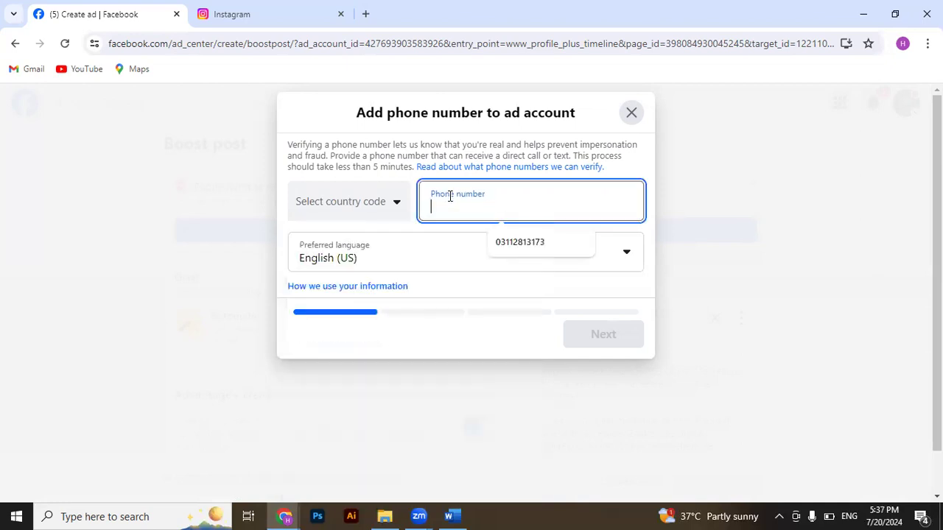
{"action": "key", "text": "Escape"}
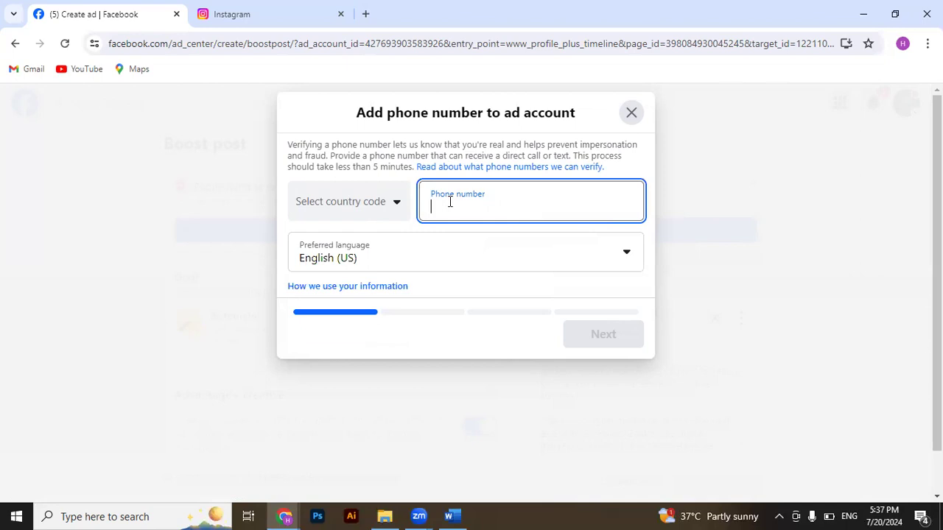
{"action": "left_click", "coordinate": [378, 211]}
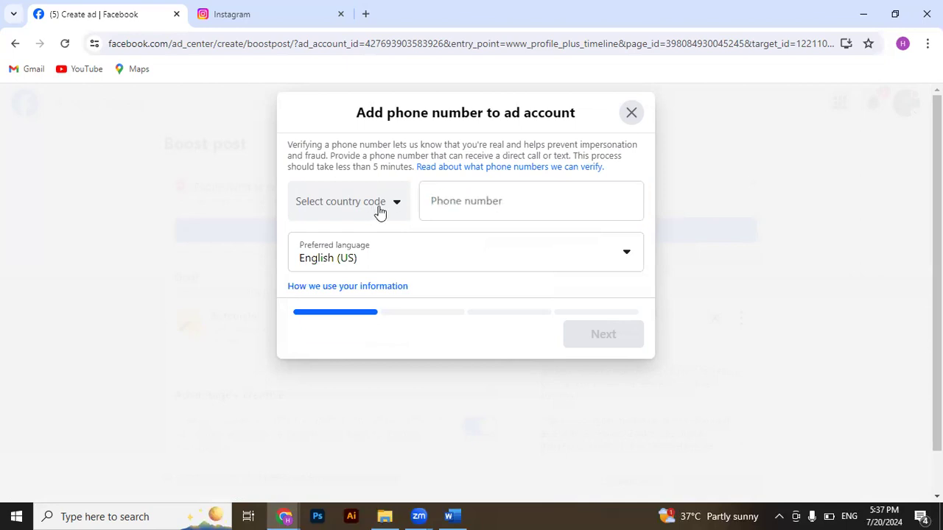
Arrow down the country code list and pick PK+92 Pakistan.
{"action": "key", "text": "Down"}
{"action": "key", "text": "Down"}
{"action": "key", "text": "Down"}
{"action": "key", "text": "Down"}
{"action": "key", "text": "Down"}
{"action": "key", "text": "Down"}
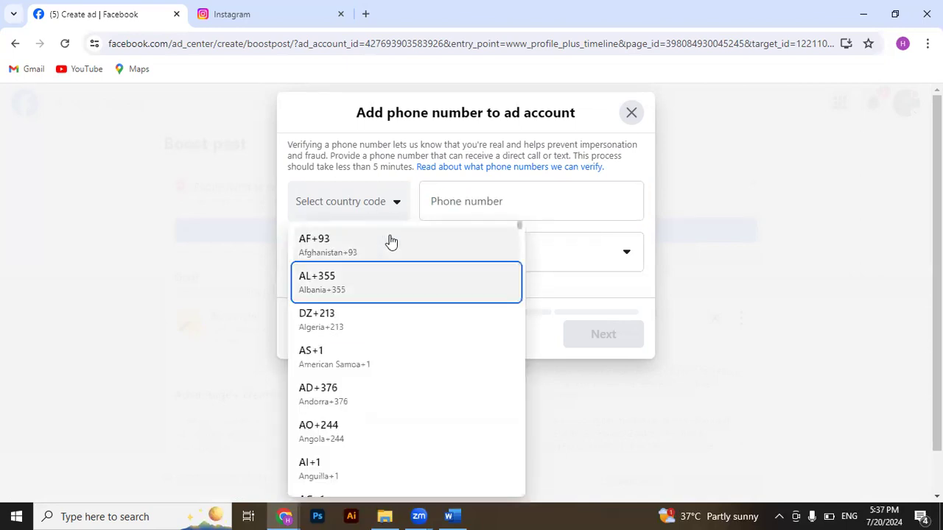
{"action": "key", "text": "Down"}
{"action": "key", "text": "Down"}
{"action": "key", "text": "Down"}
{"action": "key", "text": "Down"}
{"action": "key", "text": "Down"}
{"action": "key", "text": "Down"}
{"action": "key", "text": "Down"}
{"action": "key", "text": "Down"}
{"action": "key", "text": "Down"}
{"action": "key", "text": "Down"}
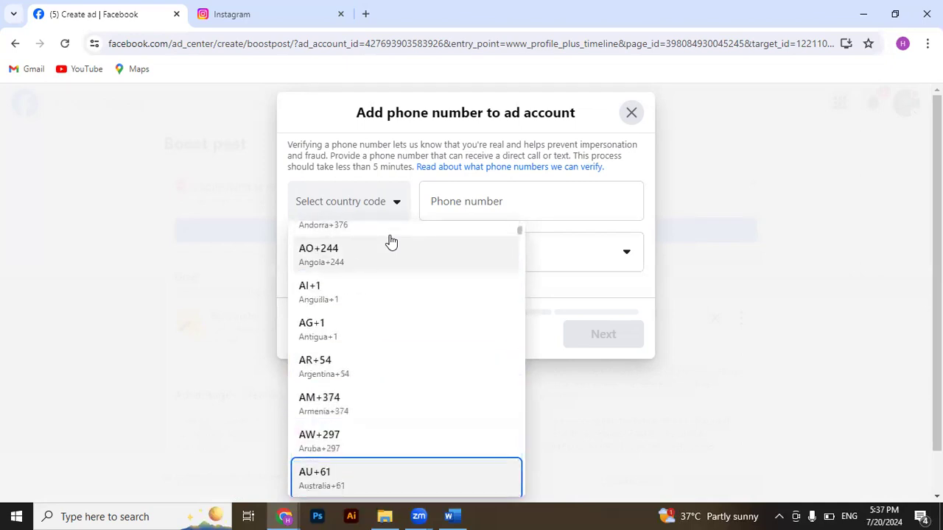
{"action": "key", "text": "Down"}
{"action": "key", "text": "Down"}
{"action": "key", "text": "Down"}
{"action": "key", "text": "Down"}
{"action": "key", "text": "Down"}
{"action": "key", "text": "Down"}
{"action": "key", "text": "Down"}
{"action": "key", "text": "Down"}
{"action": "key", "text": "Down"}
{"action": "key", "text": "Down"}
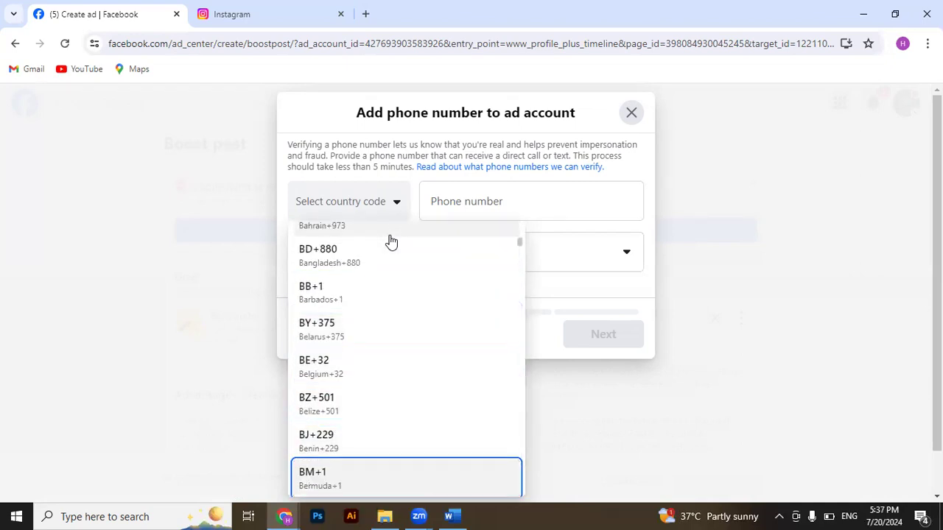
{"action": "key", "text": "Down"}
{"action": "key", "text": "Down"}
{"action": "key", "text": "Down"}
{"action": "key", "text": "Down"}
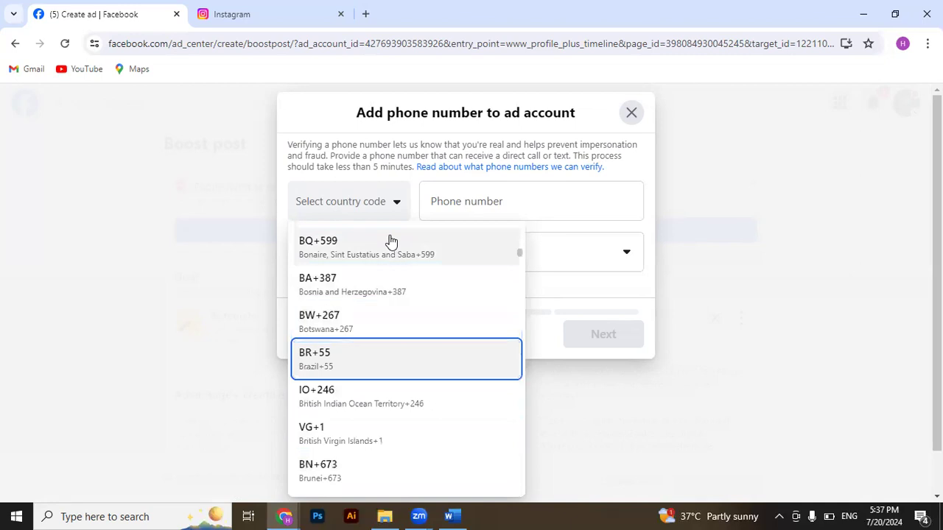
{"action": "key", "text": "Down"}
{"action": "key", "text": "Down"}
{"action": "key", "text": "Down"}
{"action": "key", "text": "Down"}
{"action": "key", "text": "Down"}
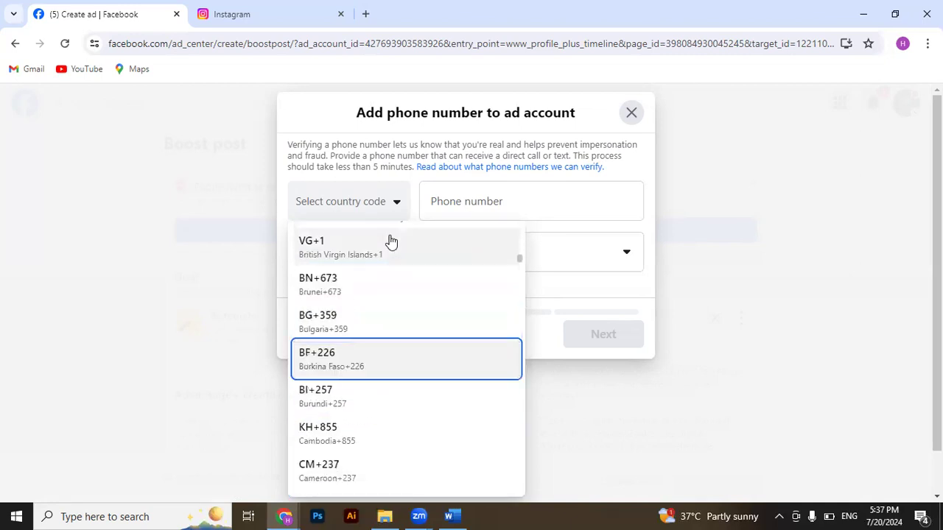
{"action": "key", "text": "Down"}
{"action": "key", "text": "Down"}
{"action": "key", "text": "Down"}
{"action": "key", "text": "Down"}
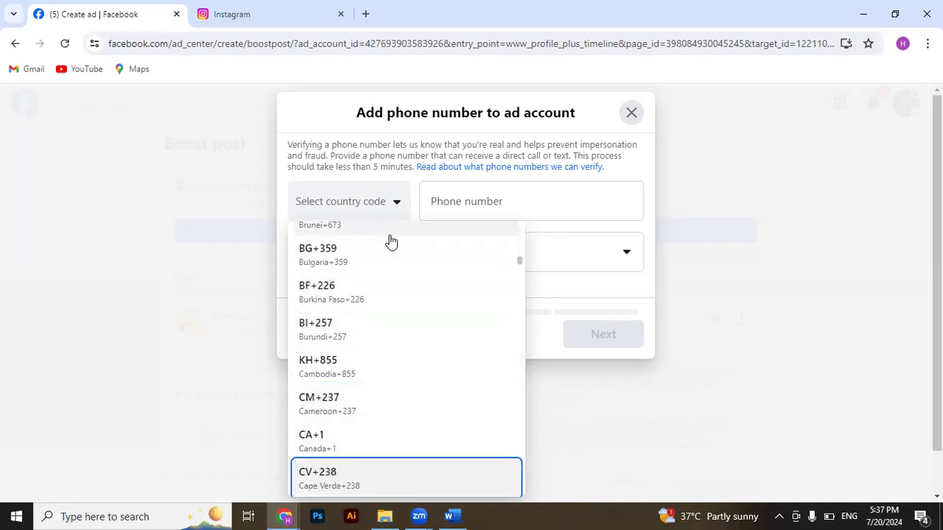
{"action": "key", "text": "Down"}
{"action": "key", "text": "Down"}
{"action": "key", "text": "Down"}
{"action": "key", "text": "Down"}
{"action": "key", "text": "Down"}
{"action": "key", "text": "Down"}
{"action": "key", "text": "Down"}
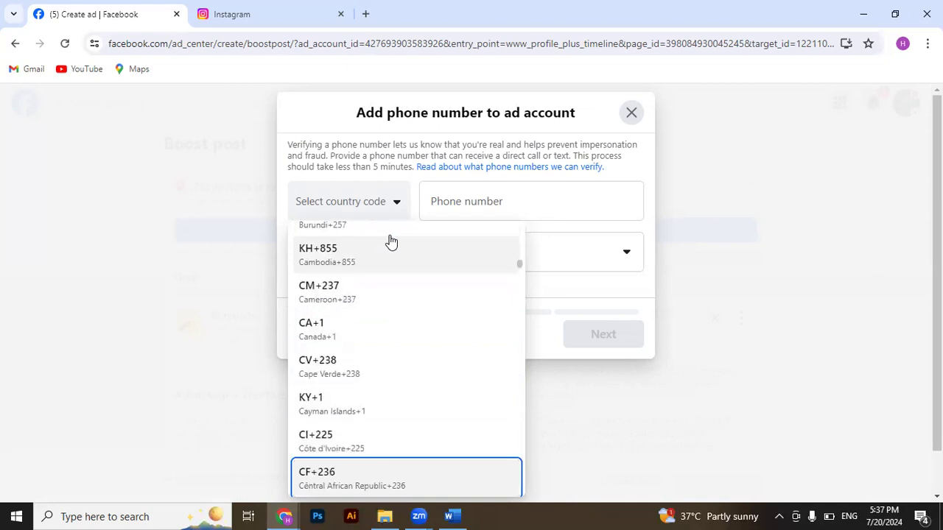
{"action": "key", "text": "Down"}
{"action": "key", "text": "Down"}
{"action": "key", "text": "Down"}
{"action": "key", "text": "Down"}
{"action": "key", "text": "Down"}
{"action": "key", "text": "Down"}
{"action": "key", "text": "Down"}
{"action": "key", "text": "Down"}
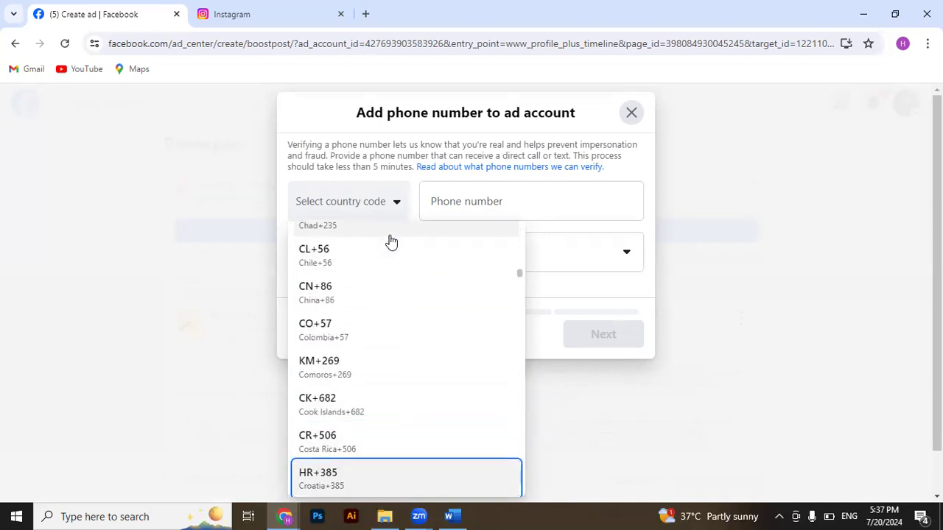
{"action": "key", "text": "Down"}
{"action": "key", "text": "Down"}
{"action": "key", "text": "Down"}
{"action": "key", "text": "Down"}
{"action": "key", "text": "Down"}
{"action": "key", "text": "Down"}
{"action": "key", "text": "Down"}
{"action": "key", "text": "Down"}
{"action": "key", "text": "Down"}
{"action": "key", "text": "Down"}
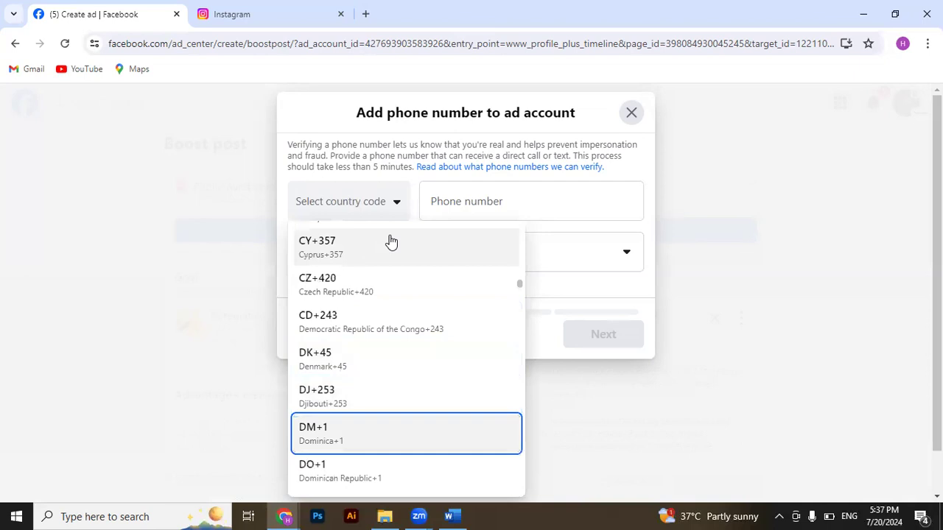
{"action": "key", "text": "Down"}
{"action": "key", "text": "Down"}
{"action": "key", "text": "Down"}
{"action": "key", "text": "Down"}
{"action": "key", "text": "Down"}
{"action": "key", "text": "Down"}
{"action": "key", "text": "Down"}
{"action": "key", "text": "Down"}
{"action": "key", "text": "Down"}
{"action": "key", "text": "Down"}
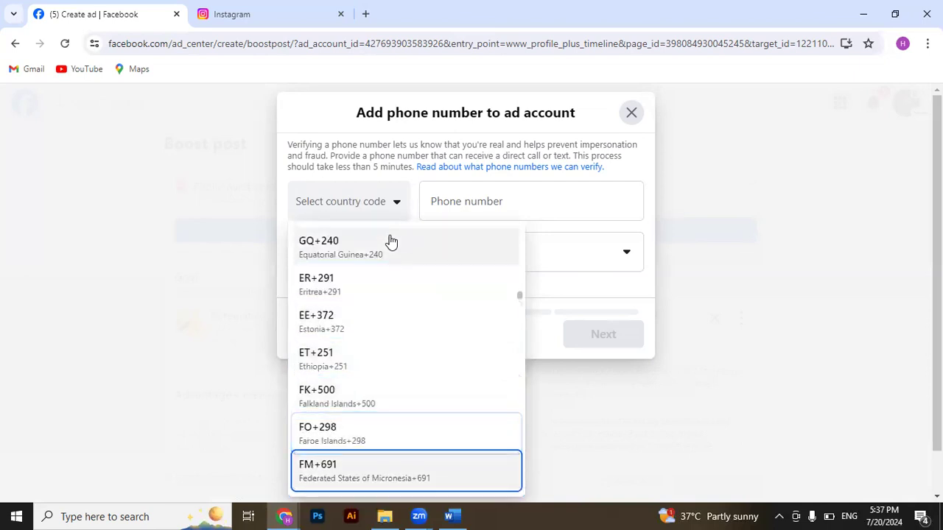
{"action": "key", "text": "Down"}
{"action": "key", "text": "Down"}
{"action": "key", "text": "Down"}
{"action": "key", "text": "Down"}
{"action": "key", "text": "Down"}
{"action": "key", "text": "Down"}
{"action": "key", "text": "Down"}
{"action": "key", "text": "Down"}
{"action": "key", "text": "Down"}
{"action": "key", "text": "Down"}
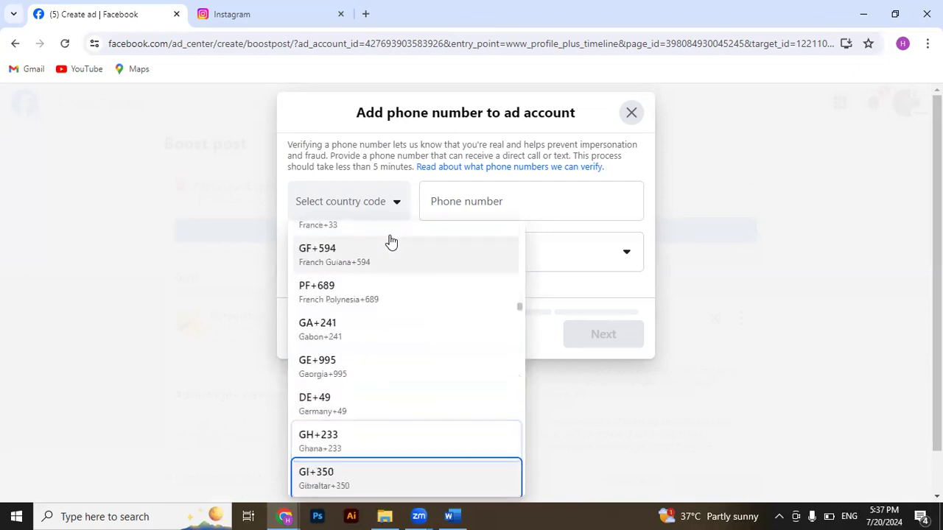
{"action": "key", "text": "Down"}
{"action": "key", "text": "Down"}
{"action": "key", "text": "Down"}
{"action": "key", "text": "Down"}
{"action": "key", "text": "Down"}
{"action": "key", "text": "Down"}
{"action": "key", "text": "Down"}
{"action": "key", "text": "Down"}
{"action": "key", "text": "Down"}
{"action": "key", "text": "Down"}
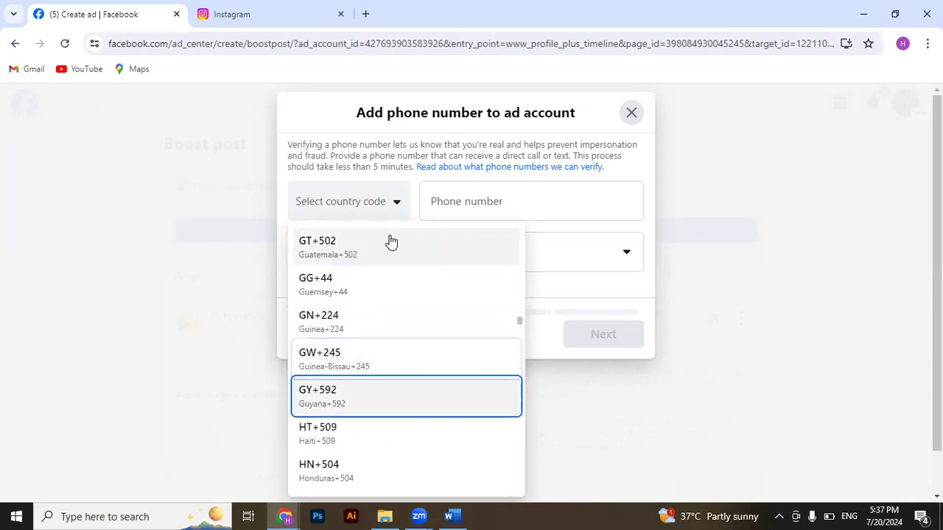
{"action": "key", "text": "Down"}
{"action": "key", "text": "Down"}
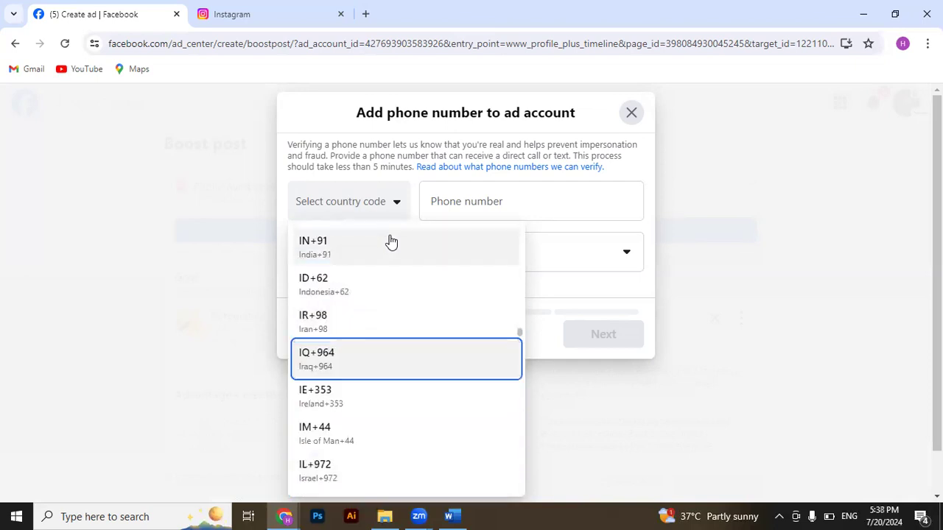
{"action": "key", "text": "Up"}
{"action": "key", "text": "Up"}
{"action": "key", "text": "Up"}
{"action": "key", "text": "Down"}
{"action": "key", "text": "Down"}
{"action": "key", "text": "Down"}
{"action": "key", "text": "Down"}
{"action": "key", "text": "Down"}
{"action": "key", "text": "Down"}
{"action": "key", "text": "Down"}
{"action": "key", "text": "Down"}
{"action": "key", "text": "Down"}
{"action": "key", "text": "Down"}
{"action": "key", "text": "Down"}
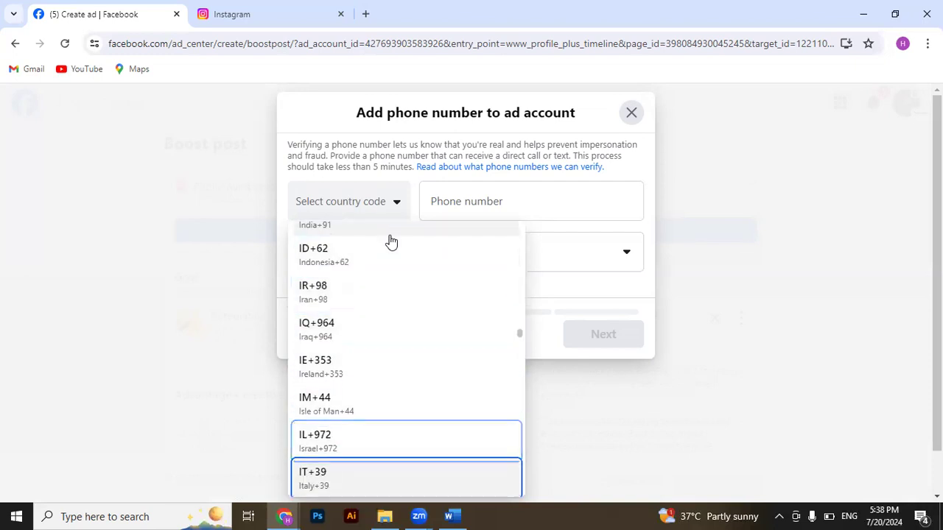
{"action": "key", "text": "Down"}
{"action": "key", "text": "Down"}
{"action": "key", "text": "Down"}
{"action": "key", "text": "Down"}
{"action": "key", "text": "Down"}
{"action": "key", "text": "Down"}
{"action": "key", "text": "Down"}
{"action": "key", "text": "Down"}
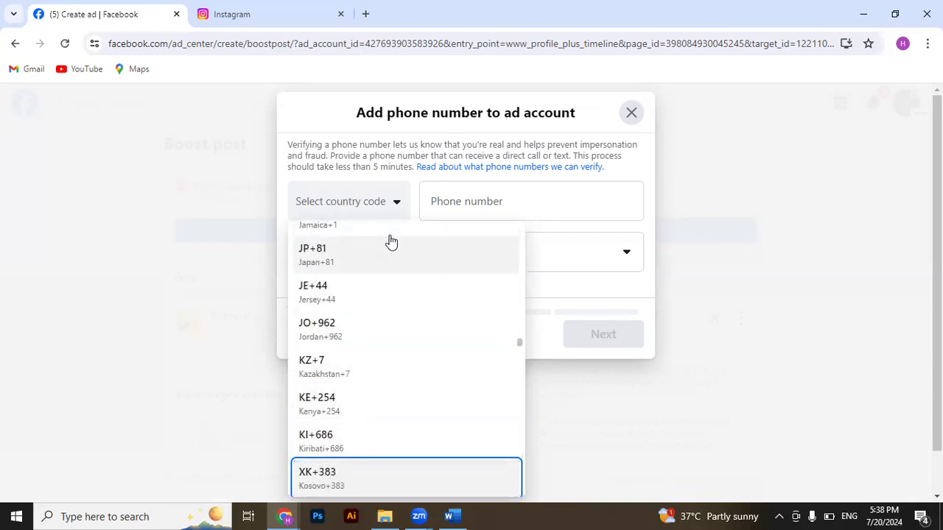
{"action": "key", "text": "Down"}
{"action": "key", "text": "Down"}
{"action": "key", "text": "Down"}
{"action": "key", "text": "Down"}
{"action": "key", "text": "Down"}
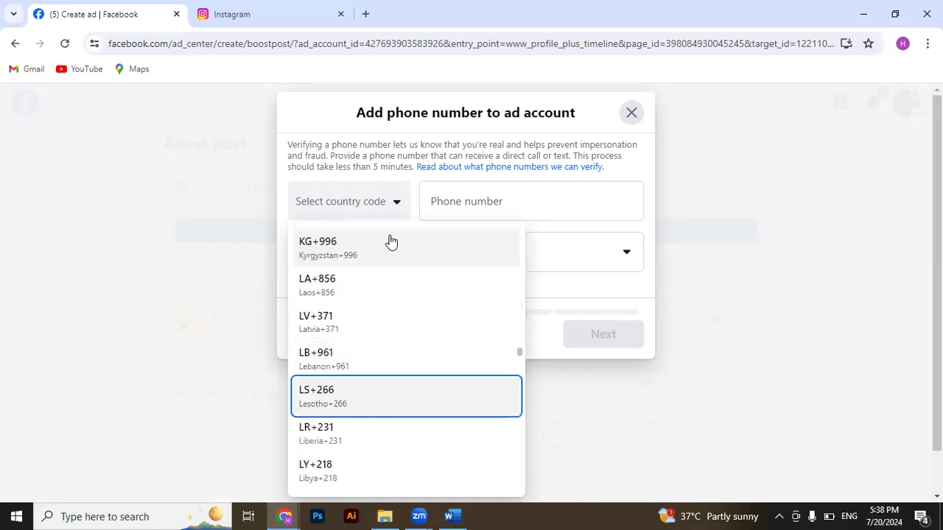
{"action": "key", "text": "Down"}
{"action": "key", "text": "Down"}
{"action": "key", "text": "Down"}
{"action": "key", "text": "Down"}
{"action": "key", "text": "Down"}
{"action": "key", "text": "Down"}
{"action": "key", "text": "Down"}
{"action": "key", "text": "Down"}
{"action": "key", "text": "Down"}
{"action": "key", "text": "Down"}
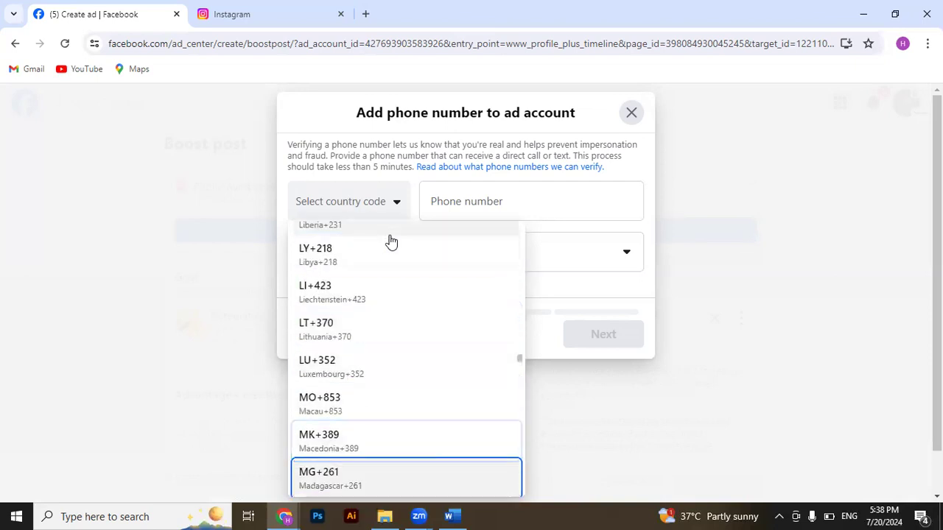
{"action": "key", "text": "Down"}
{"action": "key", "text": "Down"}
{"action": "key", "text": "Down"}
{"action": "key", "text": "Down"}
{"action": "key", "text": "Down"}
{"action": "key", "text": "Down"}
{"action": "key", "text": "Down"}
{"action": "key", "text": "Down"}
{"action": "key", "text": "Down"}
{"action": "key", "text": "Down"}
{"action": "key", "text": "Down"}
{"action": "key", "text": "Down"}
{"action": "key", "text": "Down"}
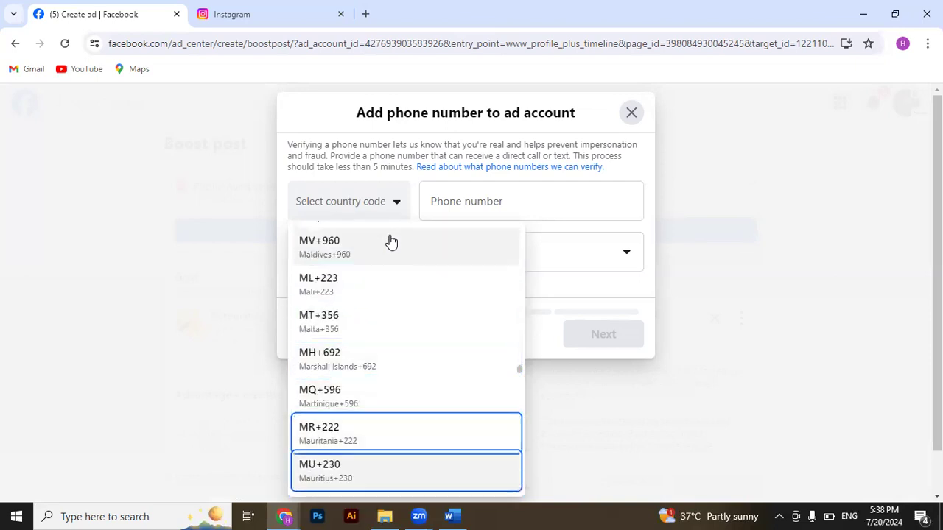
{"action": "key", "text": "Down"}
{"action": "key", "text": "Down"}
{"action": "key", "text": "Down"}
{"action": "key", "text": "Down"}
{"action": "key", "text": "Down"}
{"action": "key", "text": "Down"}
{"action": "key", "text": "Down"}
{"action": "key", "text": "Down"}
{"action": "key", "text": "Down"}
{"action": "key", "text": "Down"}
{"action": "key", "text": "Down"}
{"action": "key", "text": "Down"}
{"action": "key", "text": "Down"}
{"action": "key", "text": "Down"}
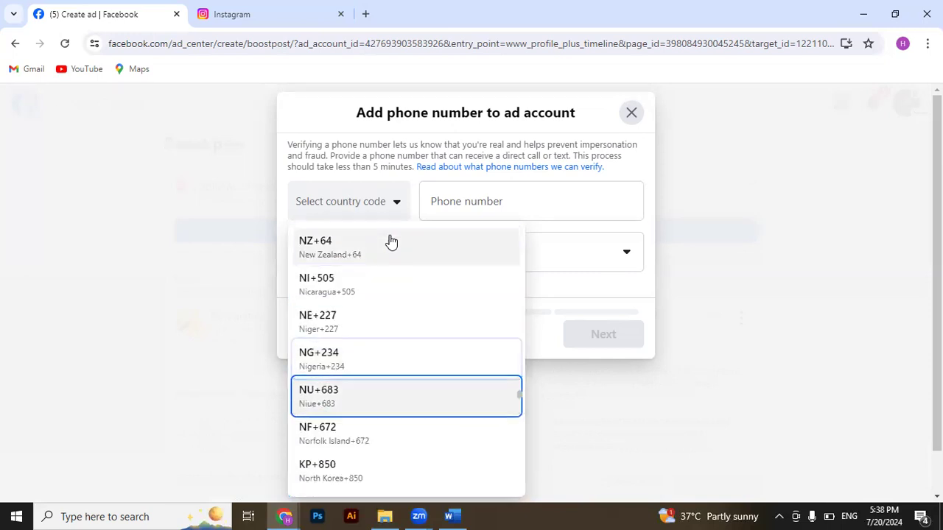
{"action": "key", "text": "Down"}
{"action": "key", "text": "Down"}
{"action": "key", "text": "Down"}
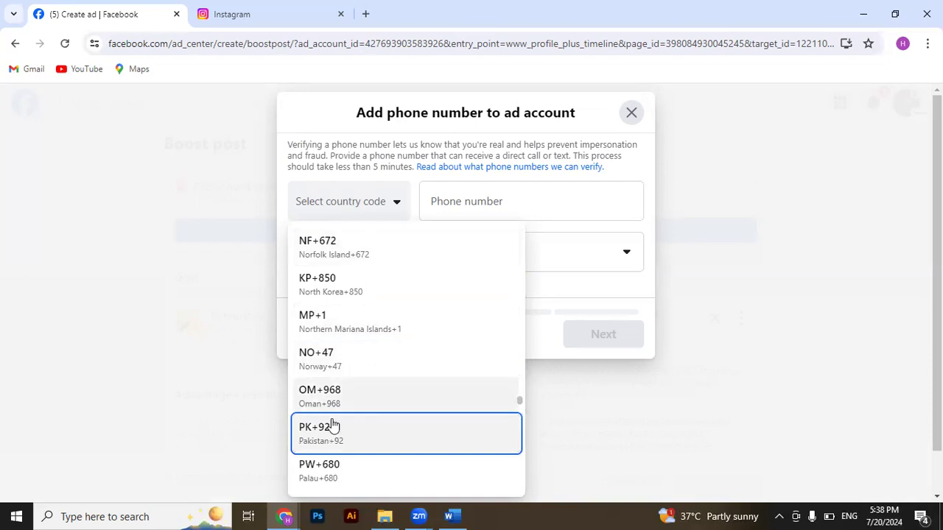
{"action": "left_click", "coordinate": [330, 440]}
Enter the mobile phone number, returning from the Chrome Help tab, and submit it.
{"action": "left_click", "coordinate": [411, 211]}
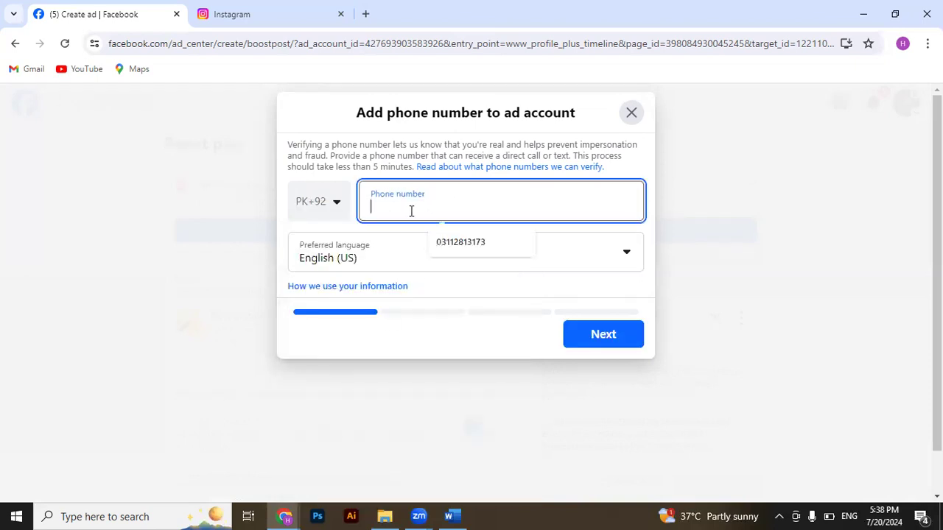
{"action": "key", "text": "F1"}
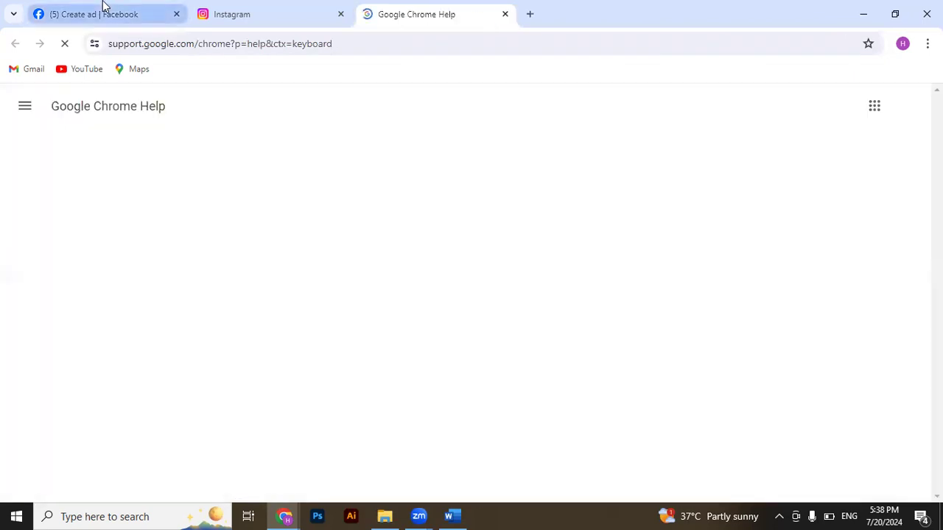
{"action": "left_click", "coordinate": [101, 11]}
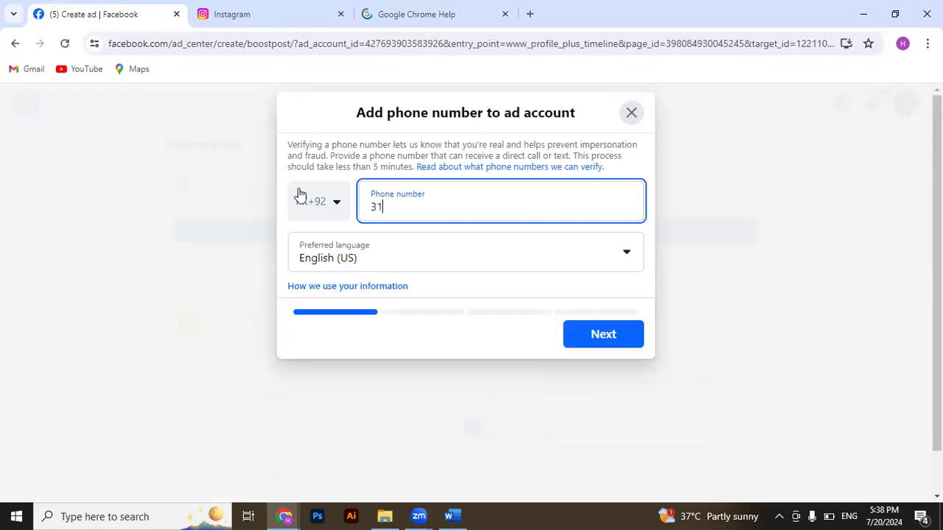
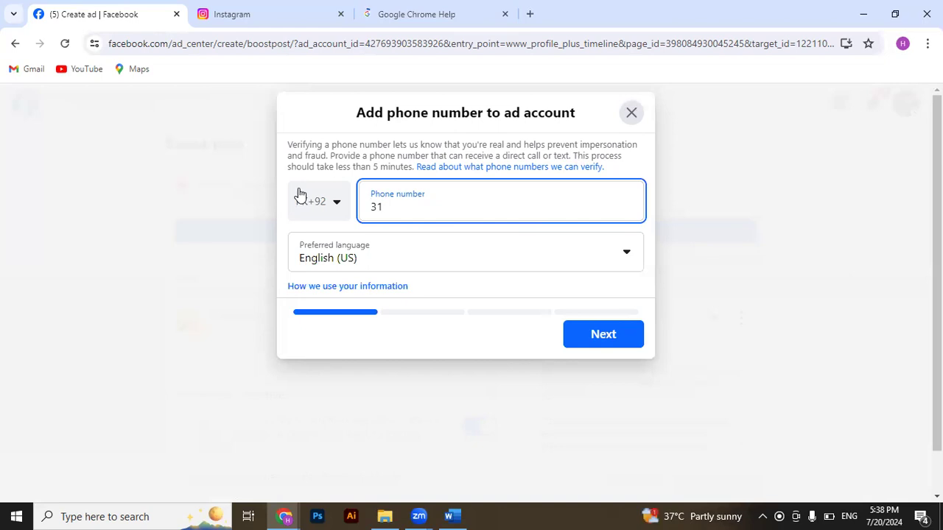
{"action": "left_click", "coordinate": [609, 334]}
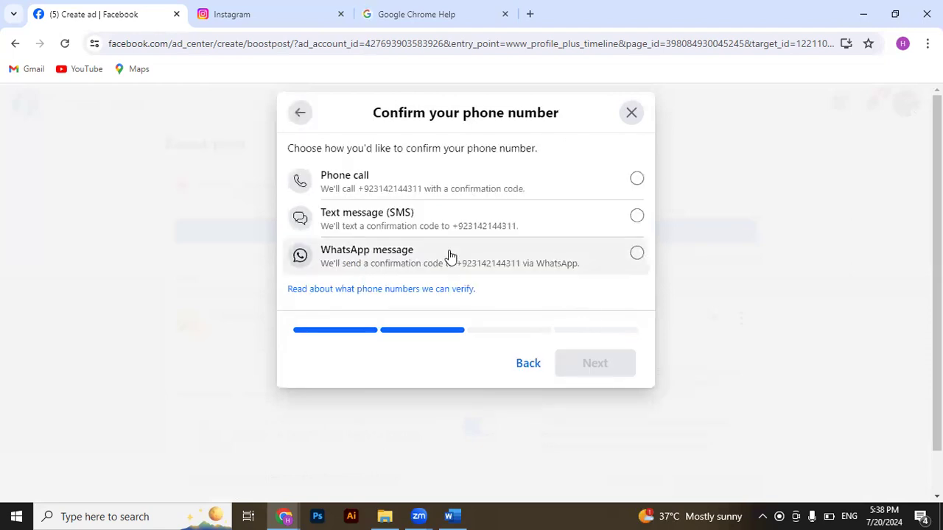
Confirm the phone number with the WhatsApp confirmation code and dismiss the success message.
{"action": "left_click", "coordinate": [464, 258]}
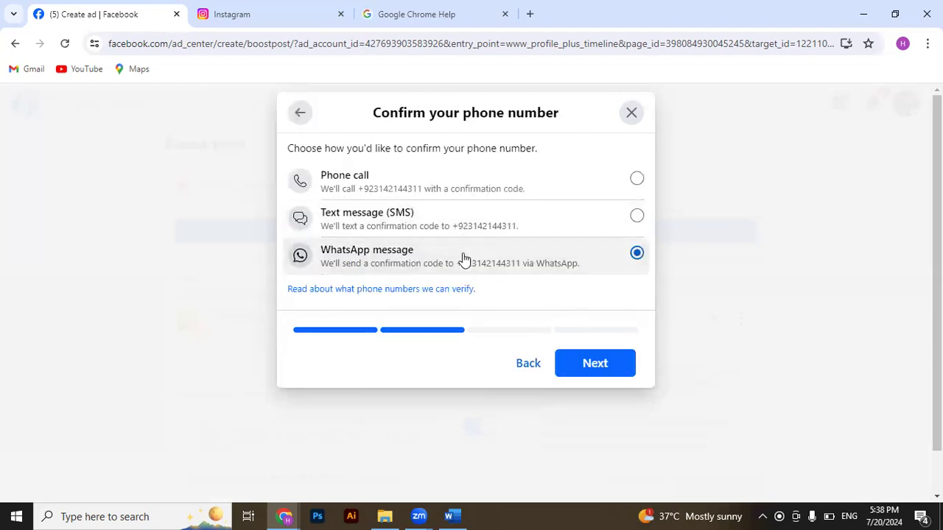
{"action": "left_click", "coordinate": [596, 370]}
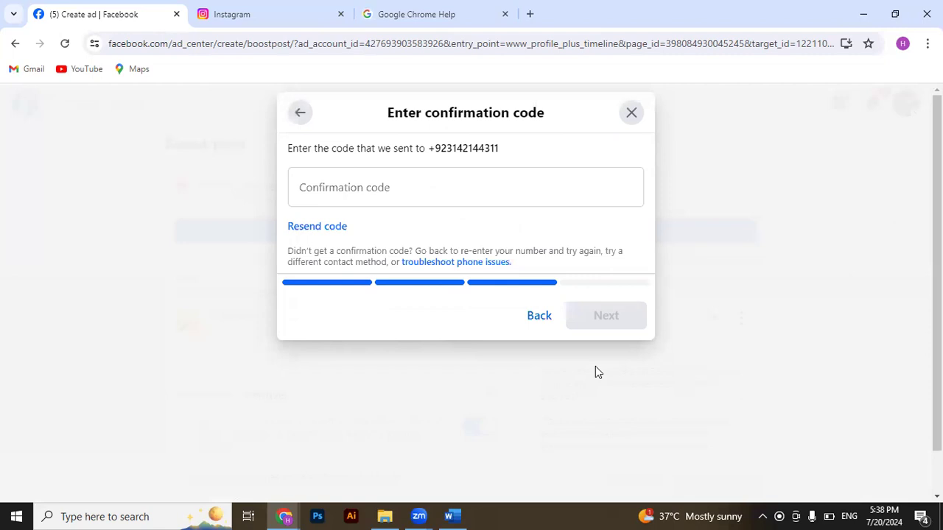
{"action": "left_click", "coordinate": [368, 188]}
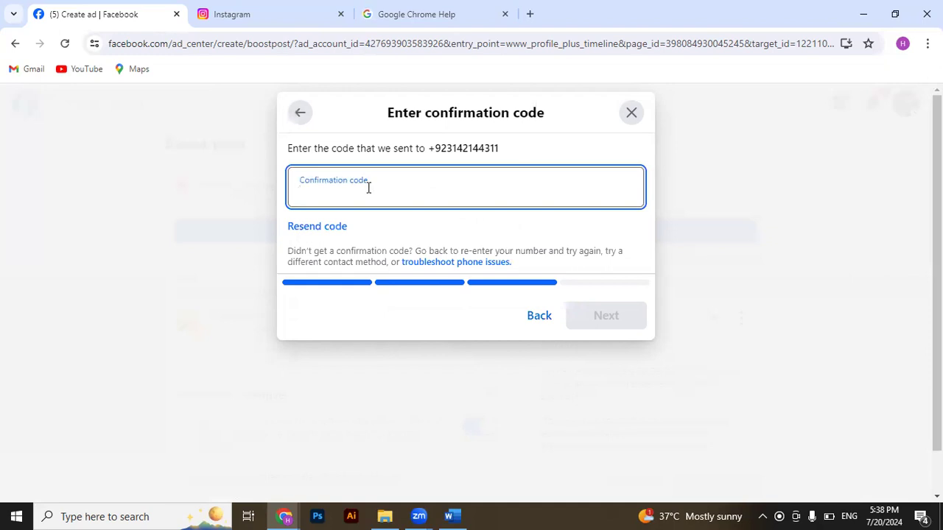
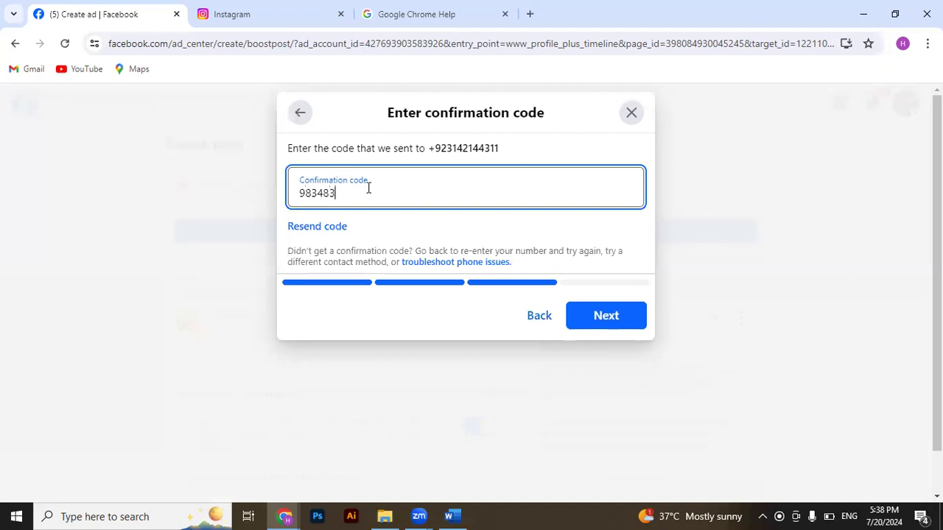
{"action": "left_click", "coordinate": [618, 324]}
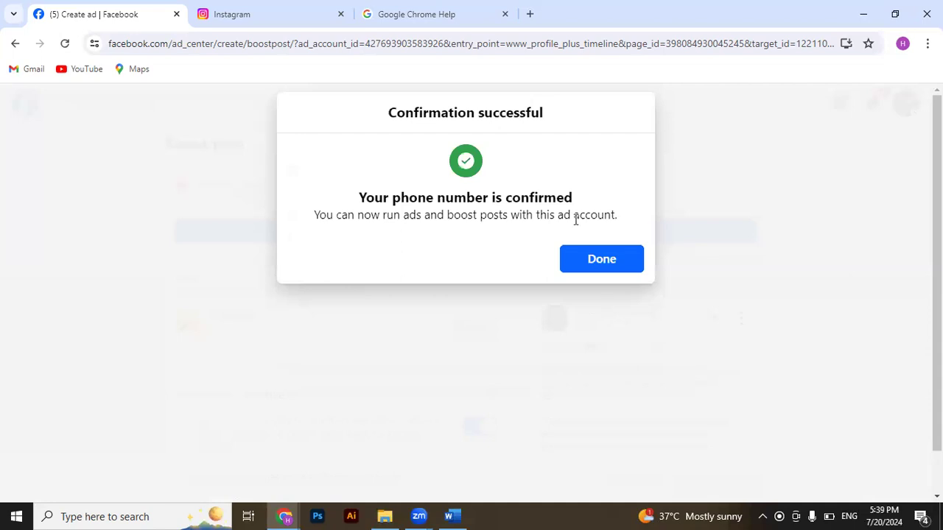
{"action": "left_click", "coordinate": [615, 262]}
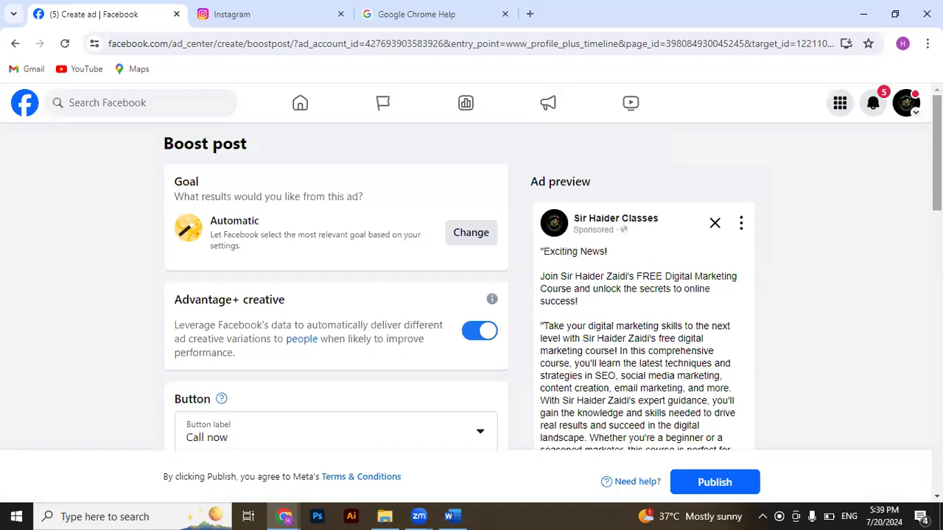
{"action": "scroll", "coordinate": [472, 288], "scroll_direction": "down", "scroll_amount": 3}
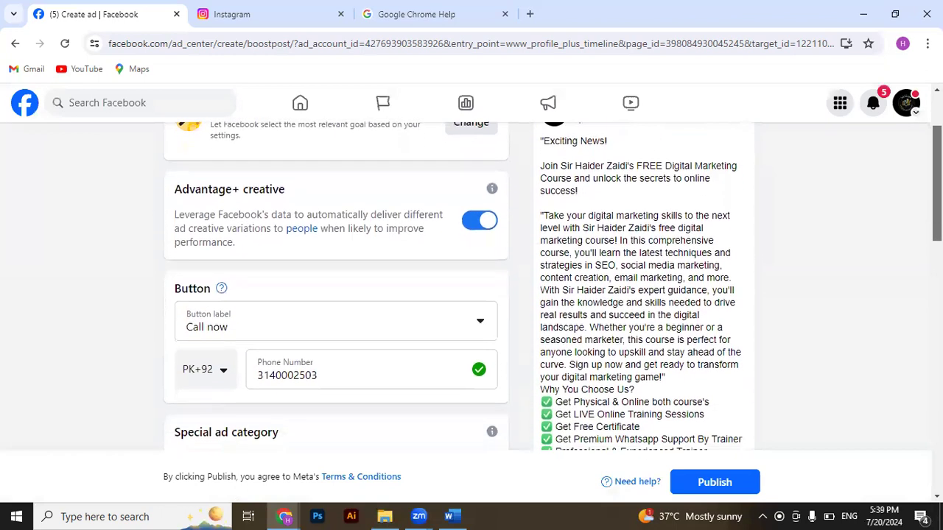
{"action": "scroll", "coordinate": [471, 288], "scroll_direction": "up", "scroll_amount": 3}
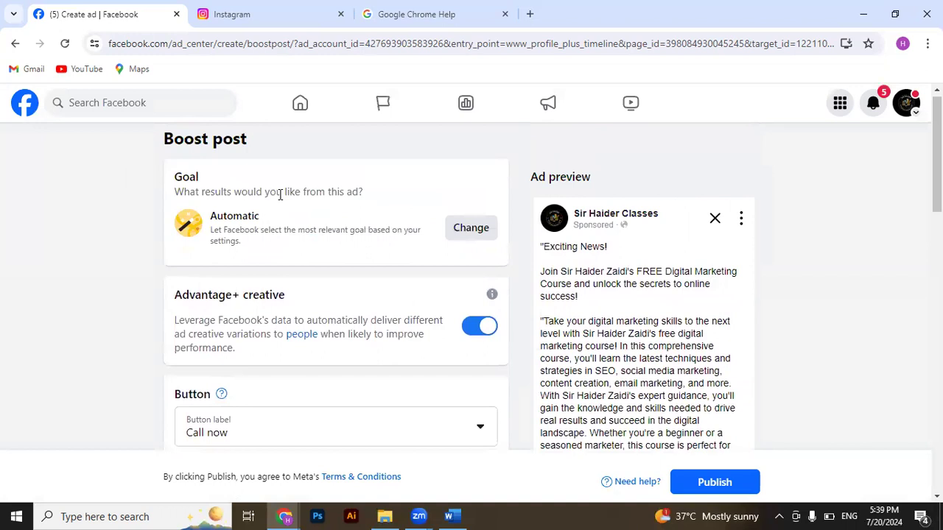
{"action": "left_click", "coordinate": [449, 515]}
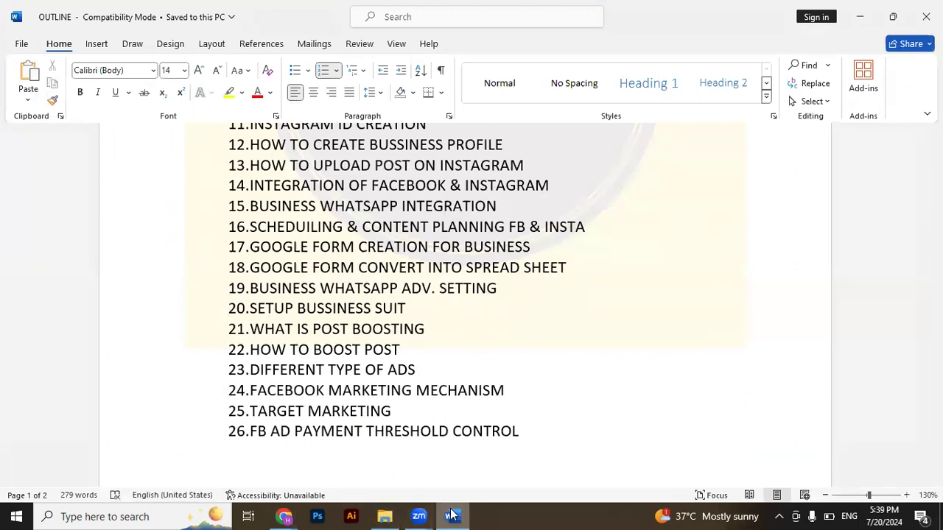
{"action": "mouse_move", "coordinate": [274, 513]}
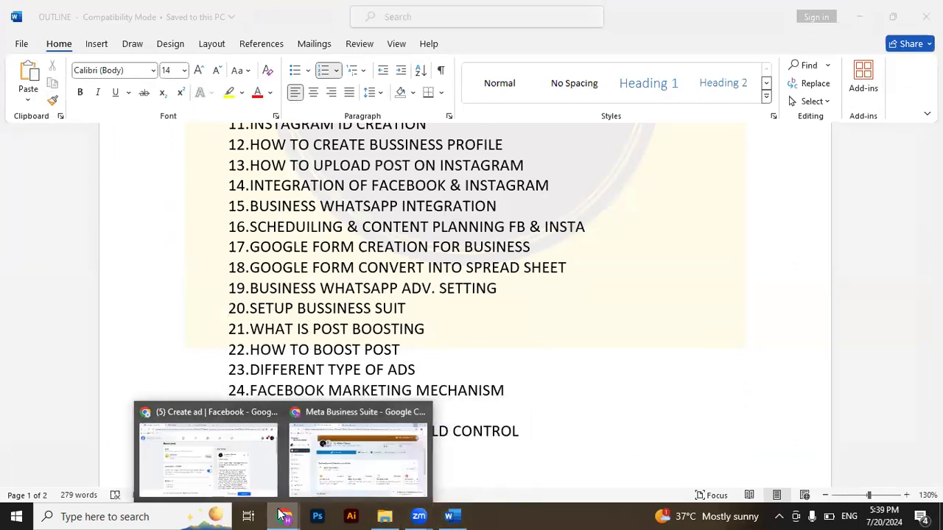
{"action": "left_click", "coordinate": [205, 446]}
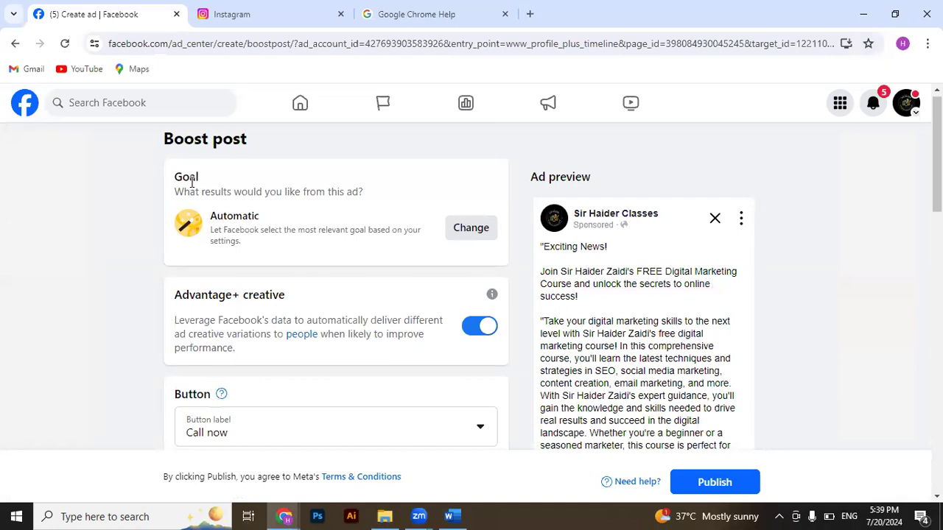
Change the boost goal from Automatic to Get more messages and save it.
{"action": "left_click", "coordinate": [468, 235]}
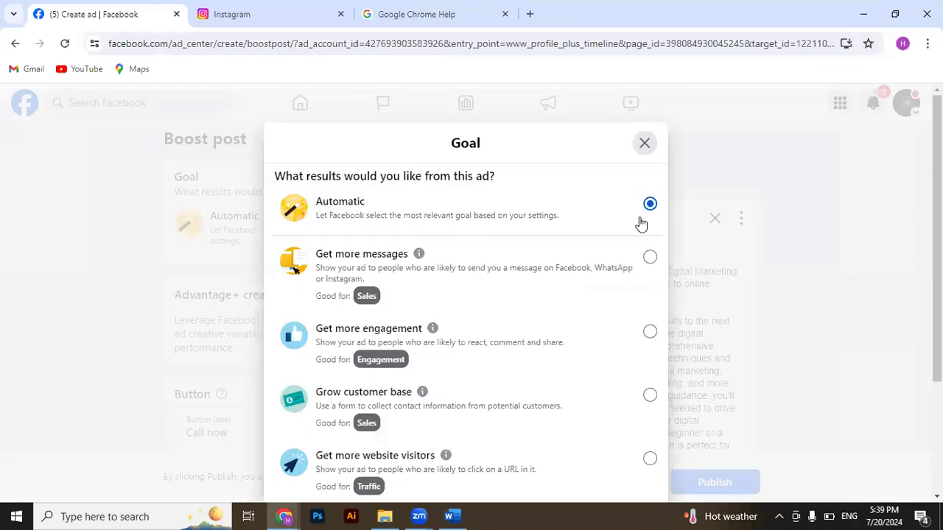
{"action": "scroll", "coordinate": [466, 295], "scroll_direction": "down", "scroll_amount": 1}
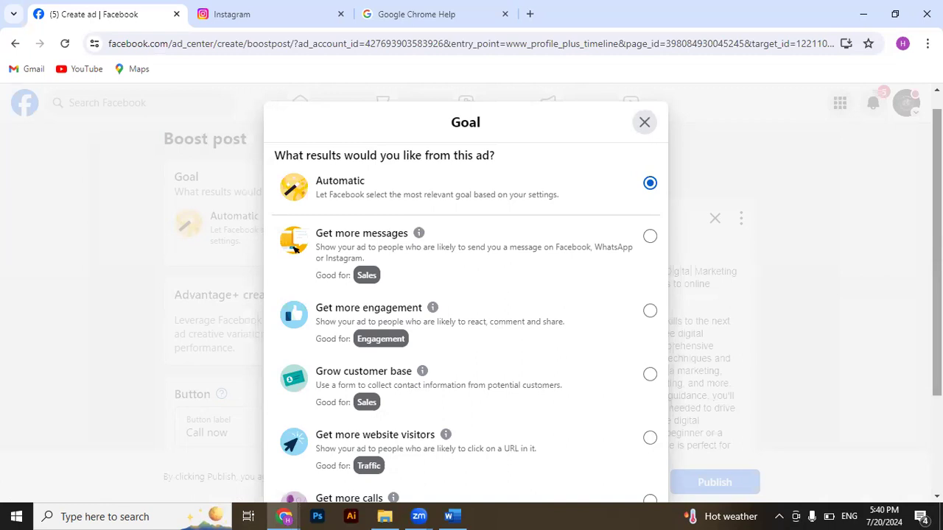
{"action": "scroll", "coordinate": [466, 295], "scroll_direction": "down", "scroll_amount": 2}
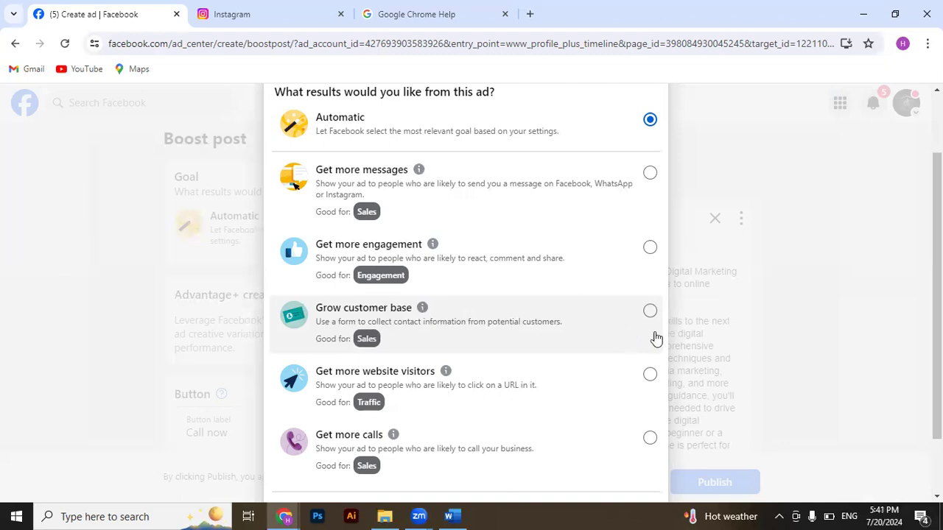
{"action": "scroll", "coordinate": [466, 295], "scroll_direction": "down", "scroll_amount": 1}
{"action": "scroll", "coordinate": [465, 294], "scroll_direction": "down", "scroll_amount": 1}
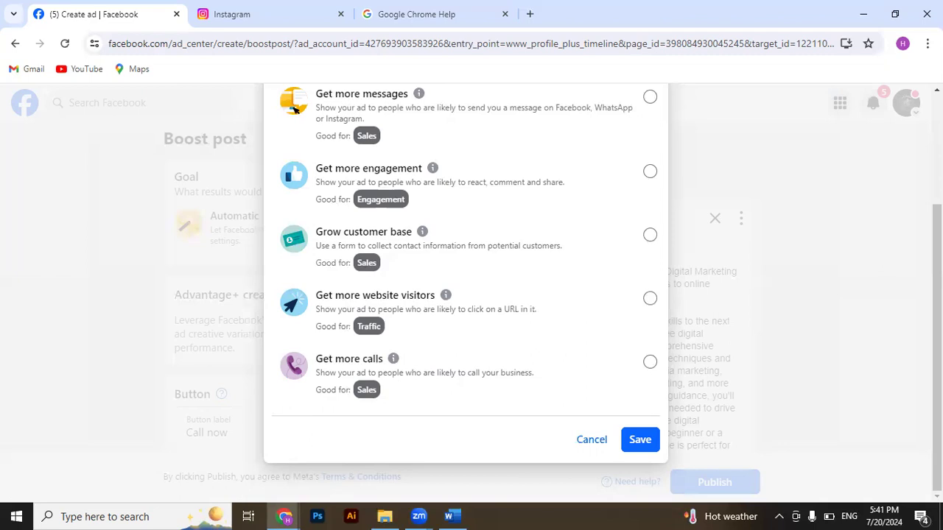
{"action": "left_click", "coordinate": [649, 98]}
{"action": "left_click", "coordinate": [639, 440]}
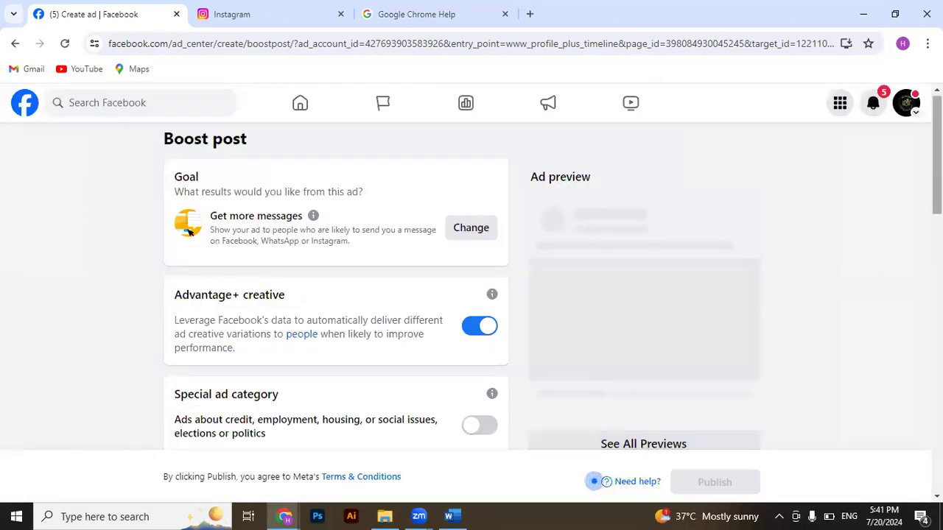
Untick Messenger and Instagram under Apps so only WhatsApp stays selected.
{"action": "scroll", "coordinate": [189, 232], "scroll_direction": "down", "scroll_amount": 3}
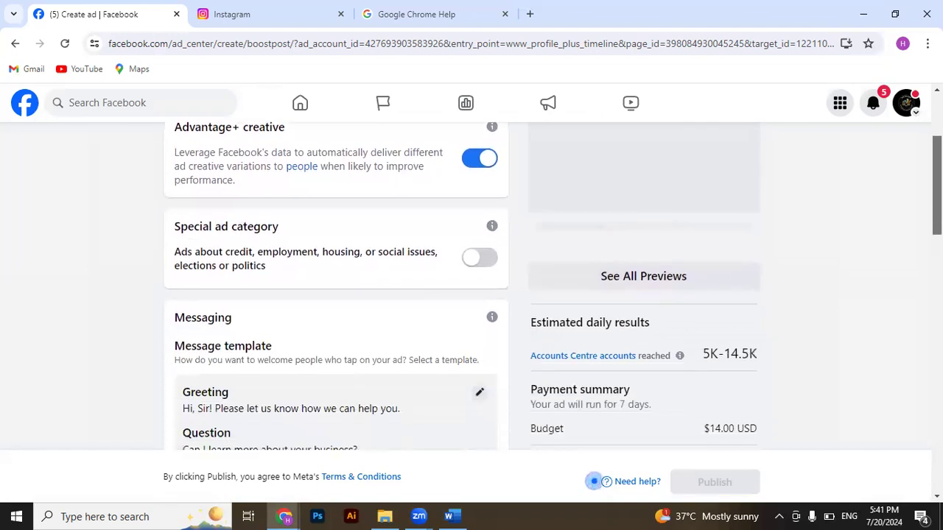
{"action": "scroll", "coordinate": [336, 288], "scroll_direction": "down", "scroll_amount": 4}
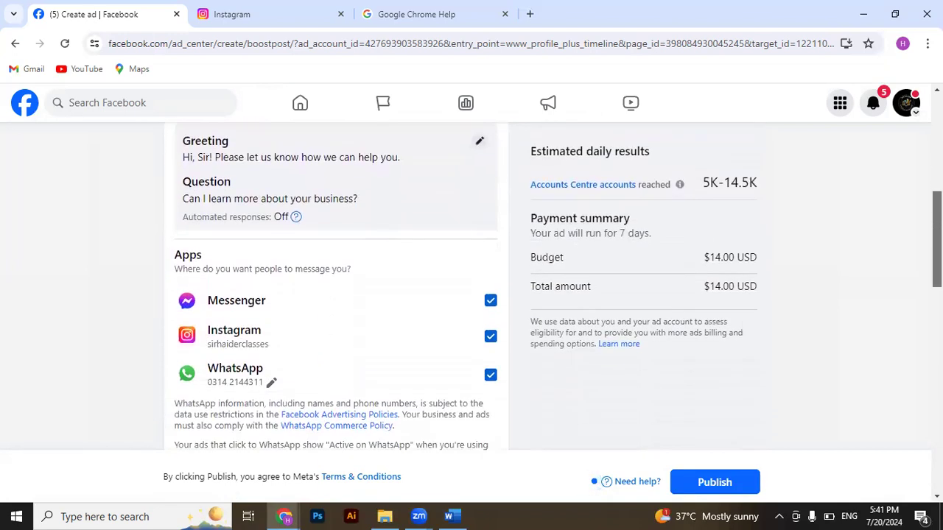
{"action": "scroll", "coordinate": [336, 288], "scroll_direction": "down", "scroll_amount": 1}
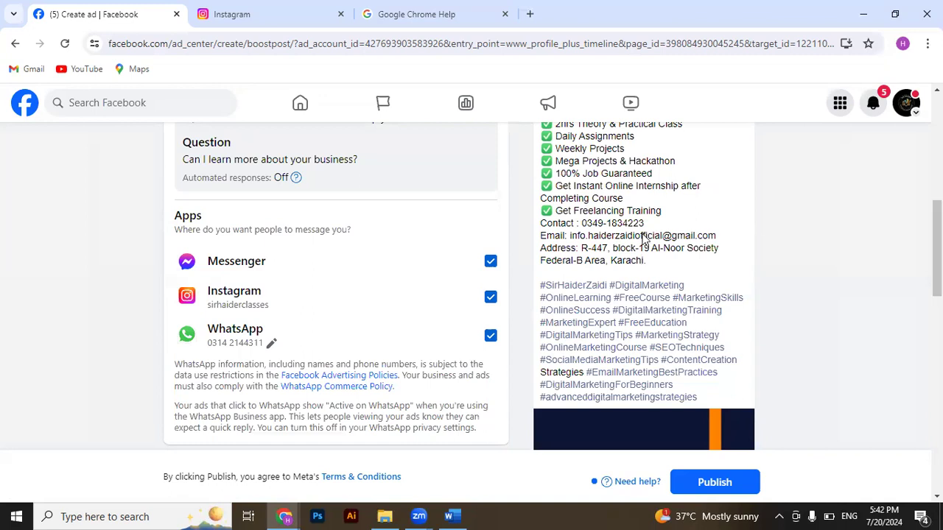
{"action": "left_click", "coordinate": [490, 263]}
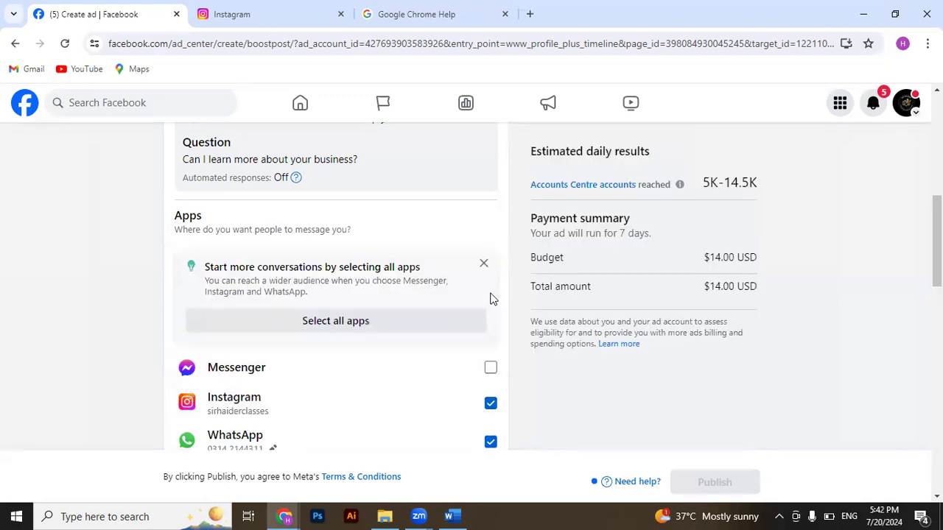
{"action": "left_click", "coordinate": [486, 400]}
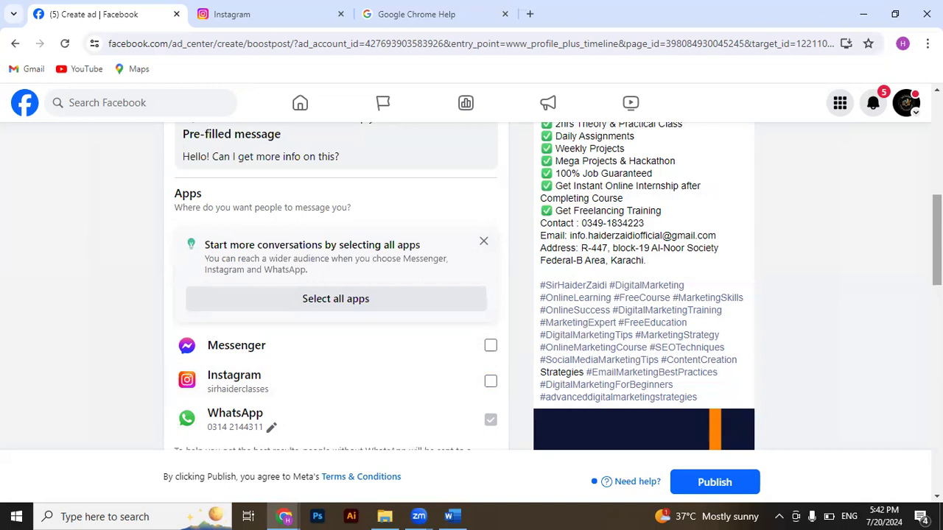
{"action": "scroll", "coordinate": [937, 244], "scroll_direction": "down", "scroll_amount": 4}
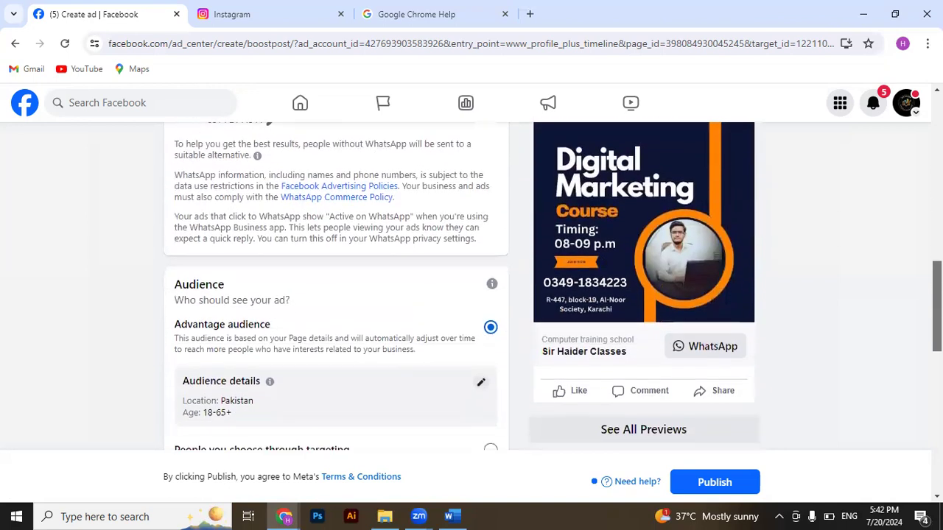
{"action": "scroll", "coordinate": [557, 286], "scroll_direction": "down", "scroll_amount": 1}
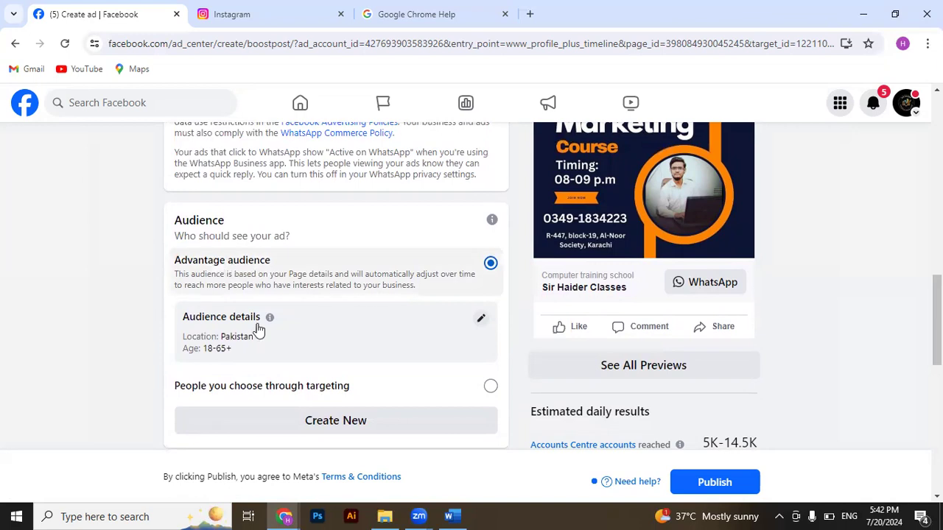
Edit the audience details and try the age slider, leaving it at 18 to 65+.
{"action": "left_click", "coordinate": [480, 322]}
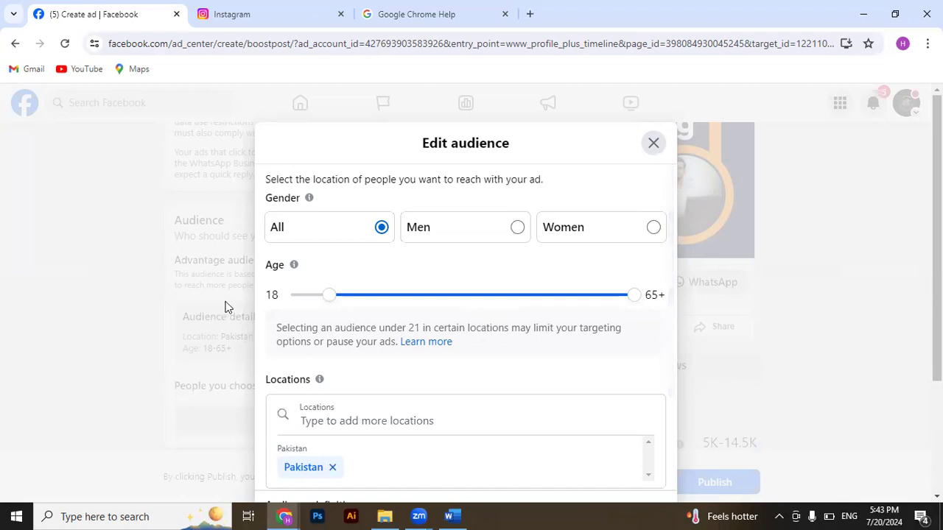
{"action": "left_click_drag", "start_coordinate": [327, 296], "coordinate": [481, 327]}
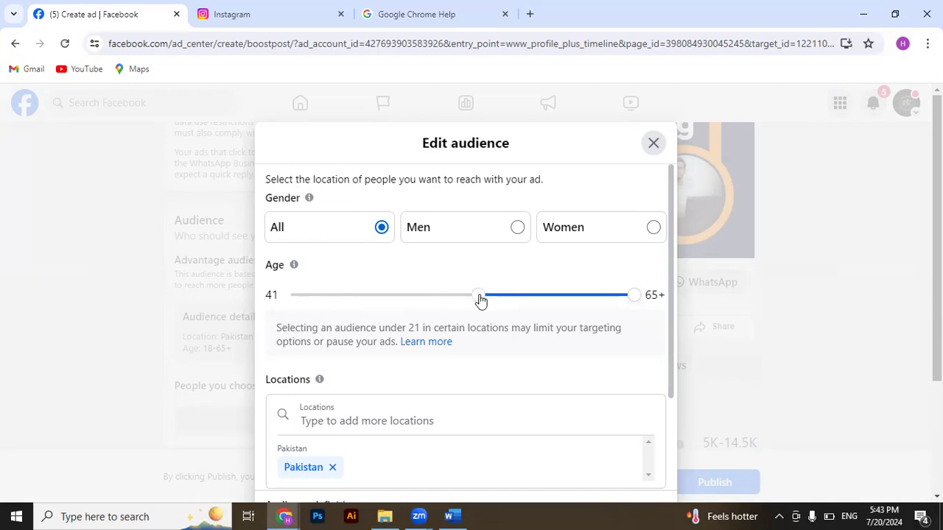
{"action": "left_click_drag", "start_coordinate": [476, 302], "coordinate": [381, 310]}
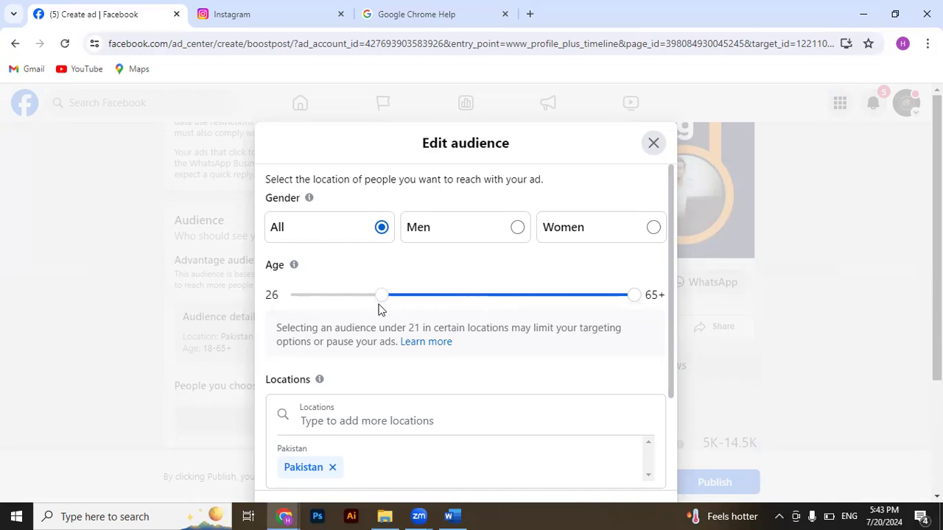
{"action": "left_click_drag", "start_coordinate": [630, 305], "coordinate": [543, 308]}
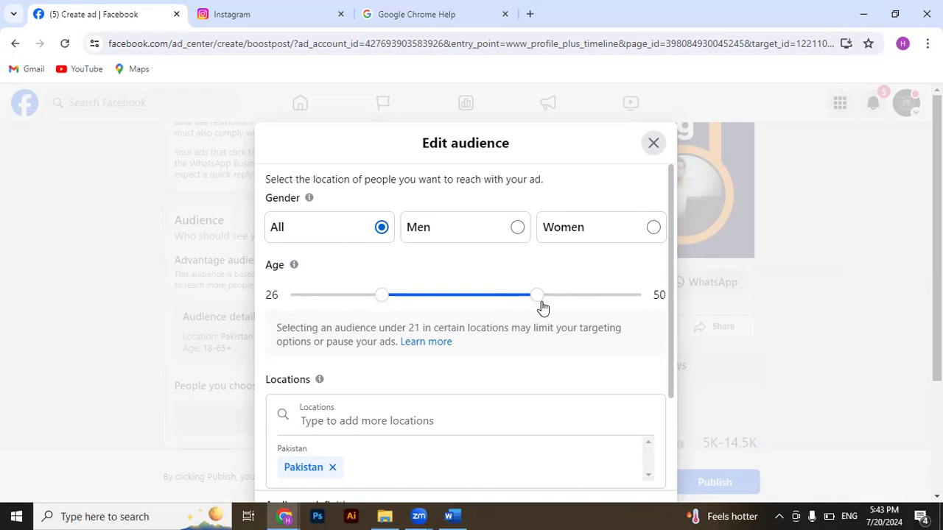
{"action": "left_click_drag", "start_coordinate": [544, 308], "coordinate": [667, 294]}
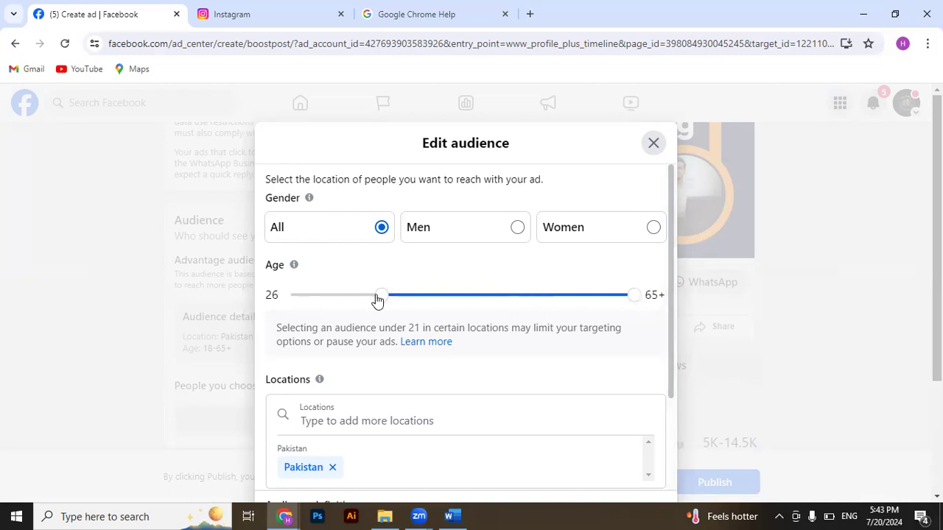
{"action": "left_click_drag", "start_coordinate": [381, 300], "coordinate": [325, 320]}
{"action": "scroll", "coordinate": [672, 328], "scroll_direction": "down", "scroll_amount": 1}
{"action": "scroll", "coordinate": [673, 329], "scroll_direction": "down", "scroll_amount": 2}
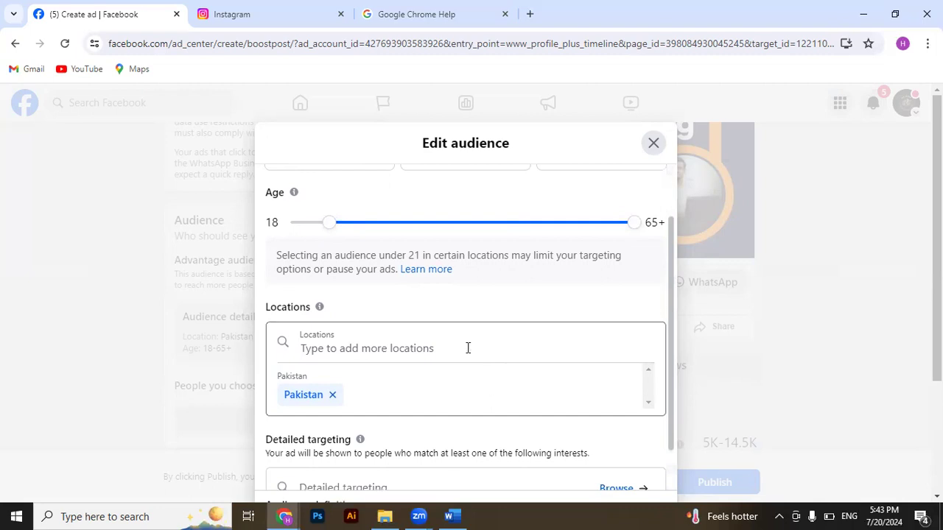
Target Karachi, Sindh, Pakistan with an 80 km radius and save the audience.
{"action": "left_click", "coordinate": [468, 348]}
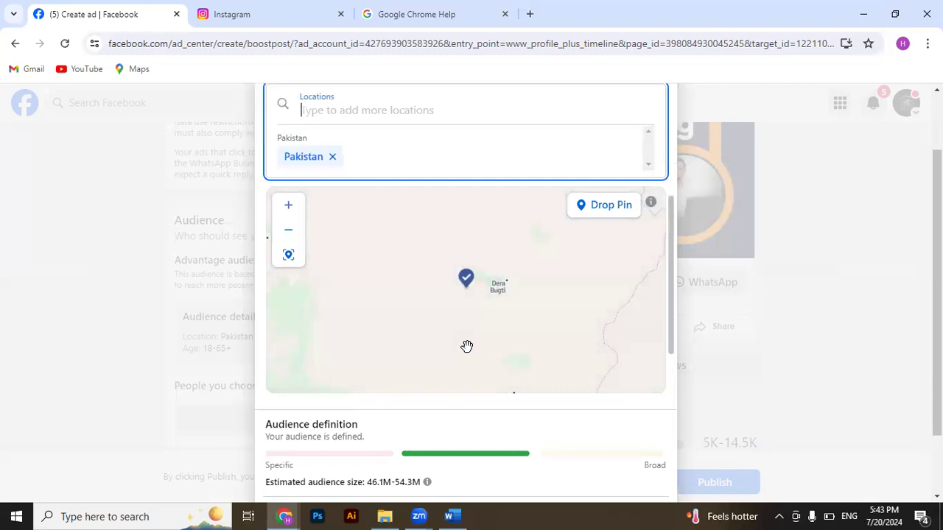
{"action": "type", "text": "karachi"}
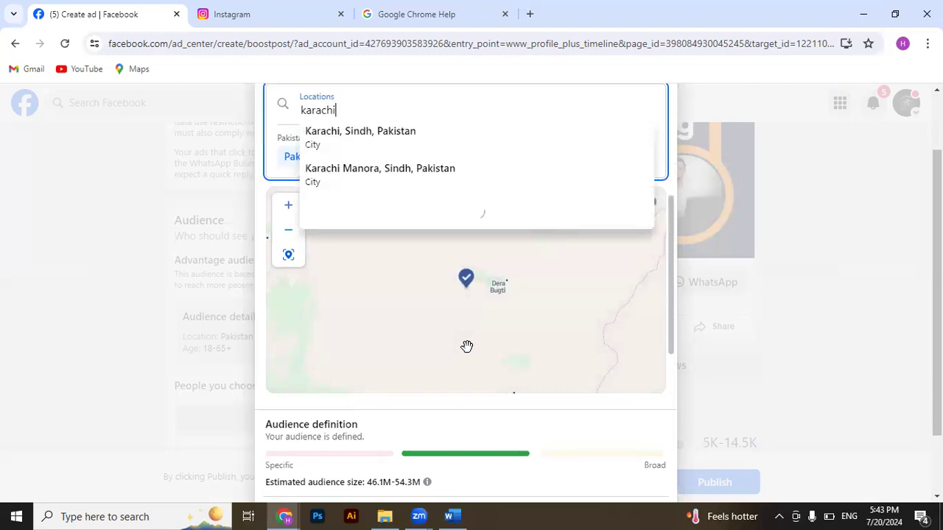
{"action": "left_click", "coordinate": [381, 139]}
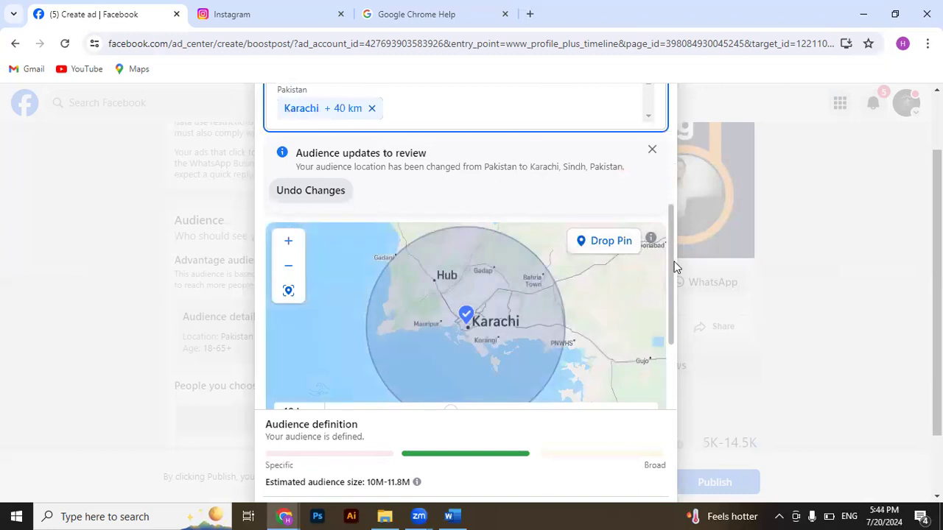
{"action": "left_click_drag", "start_coordinate": [671, 261], "coordinate": [672, 271]}
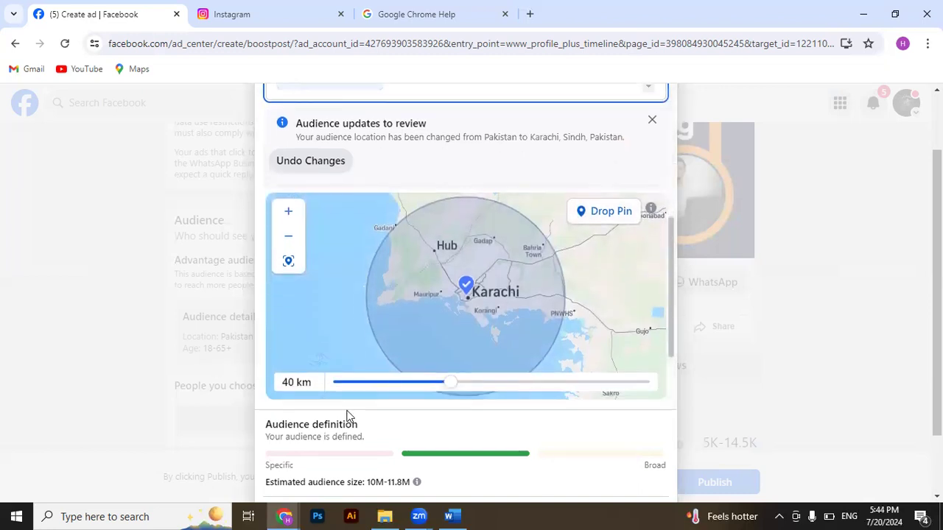
{"action": "left_click_drag", "start_coordinate": [452, 383], "coordinate": [711, 376]}
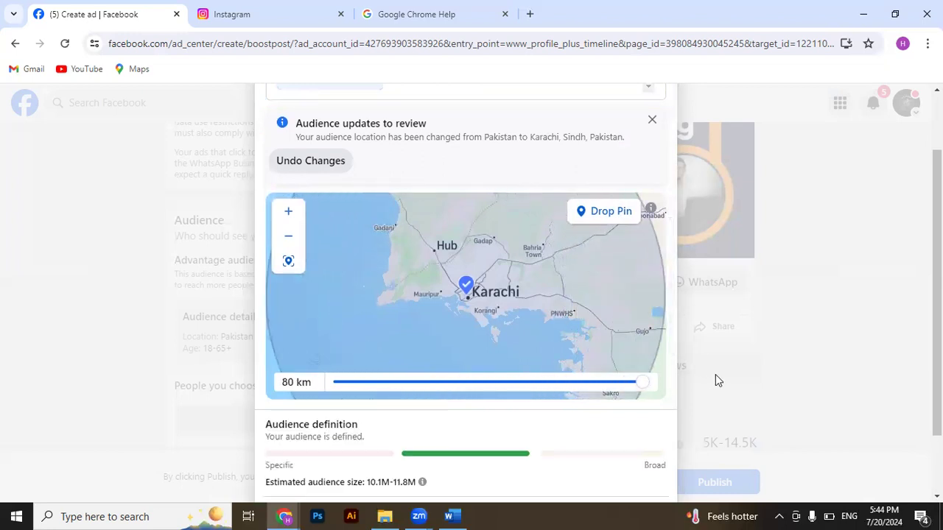
{"action": "scroll", "coordinate": [715, 380], "scroll_direction": "down", "scroll_amount": 1}
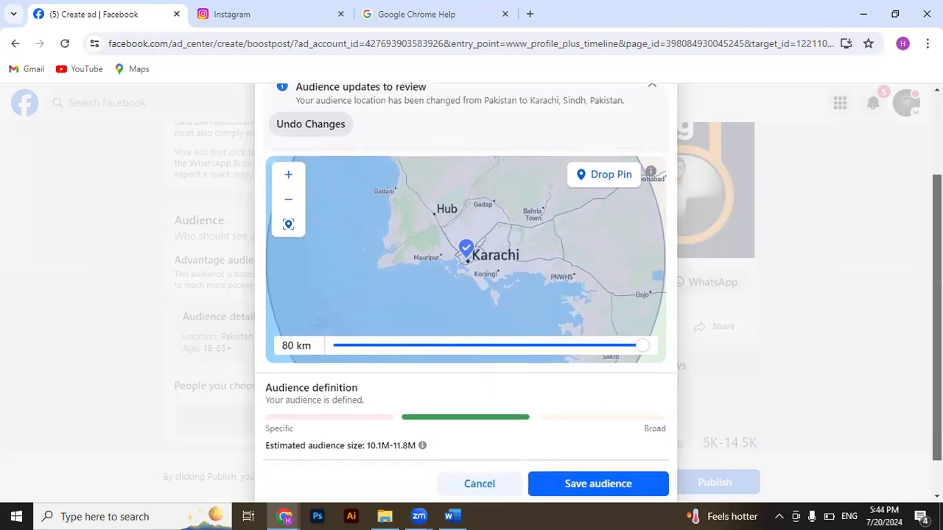
{"action": "scroll", "coordinate": [700, 184], "scroll_direction": "down", "scroll_amount": 1}
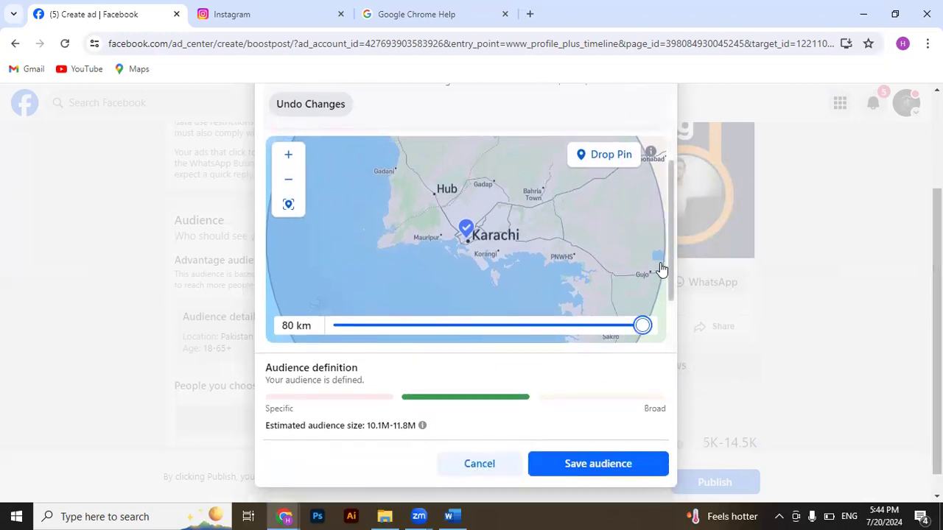
{"action": "left_click", "coordinate": [601, 465]}
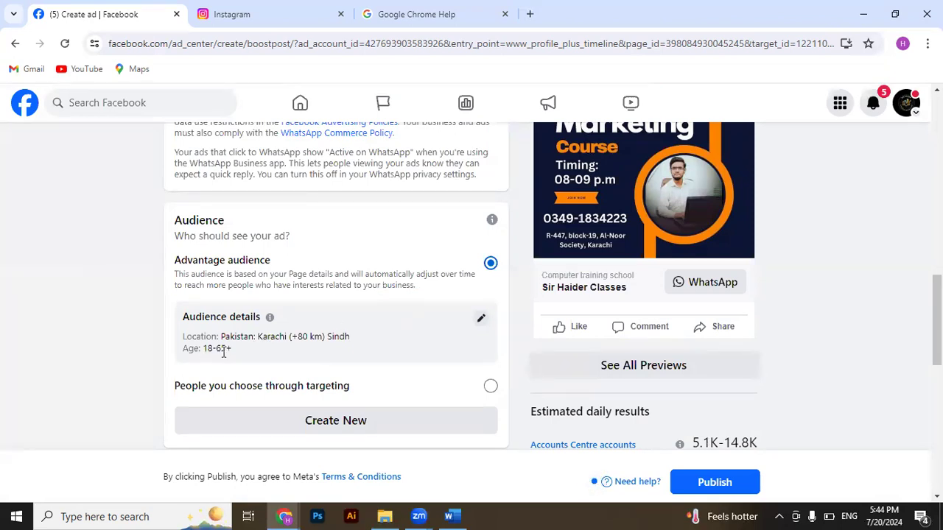
{"action": "left_click_drag", "start_coordinate": [938, 324], "coordinate": [938, 368]}
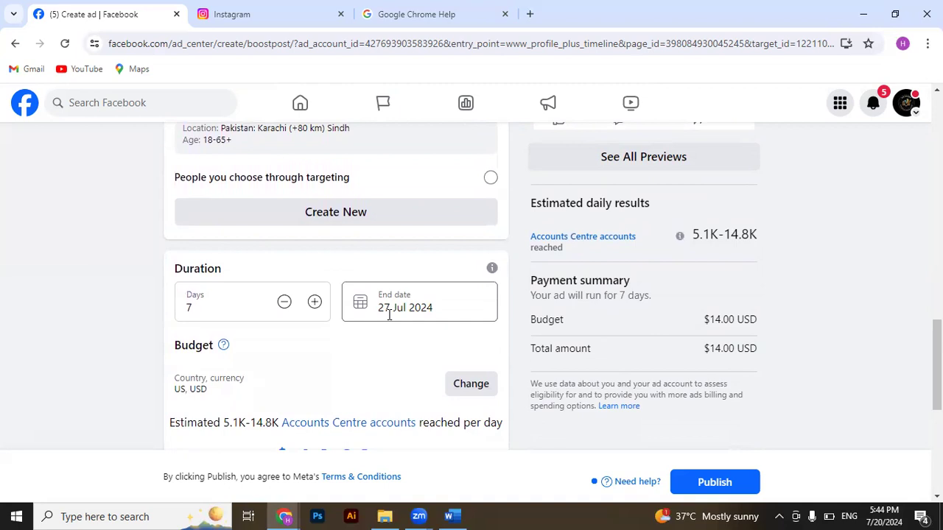
Adjust the Days counter until the boost lasts 10 days, ending 30 Jul 2024.
{"action": "left_click", "coordinate": [315, 303]}
{"action": "left_click", "coordinate": [315, 304]}
{"action": "left_click", "coordinate": [315, 304]}
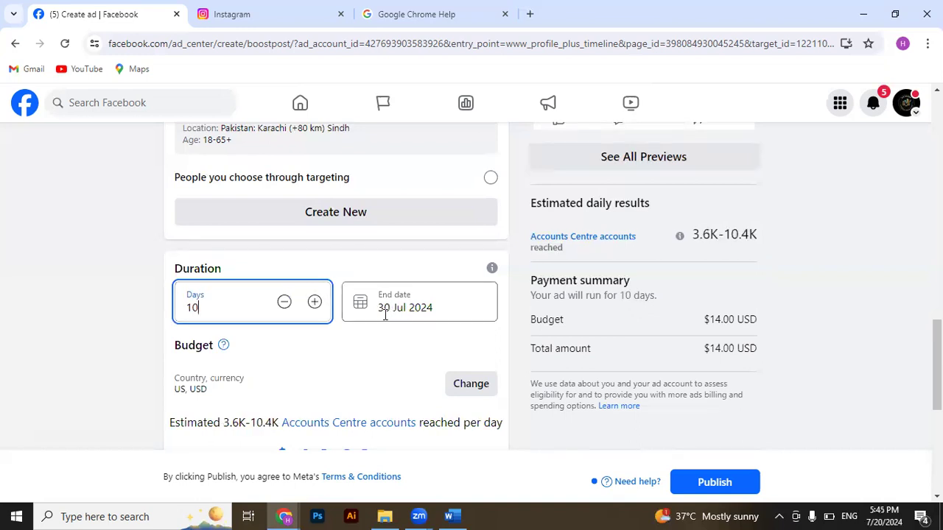
{"action": "left_click", "coordinate": [283, 303]}
{"action": "left_click", "coordinate": [284, 303]}
{"action": "left_click", "coordinate": [283, 302]}
{"action": "left_click", "coordinate": [284, 303]}
{"action": "left_click", "coordinate": [283, 303]}
{"action": "left_click", "coordinate": [280, 304]}
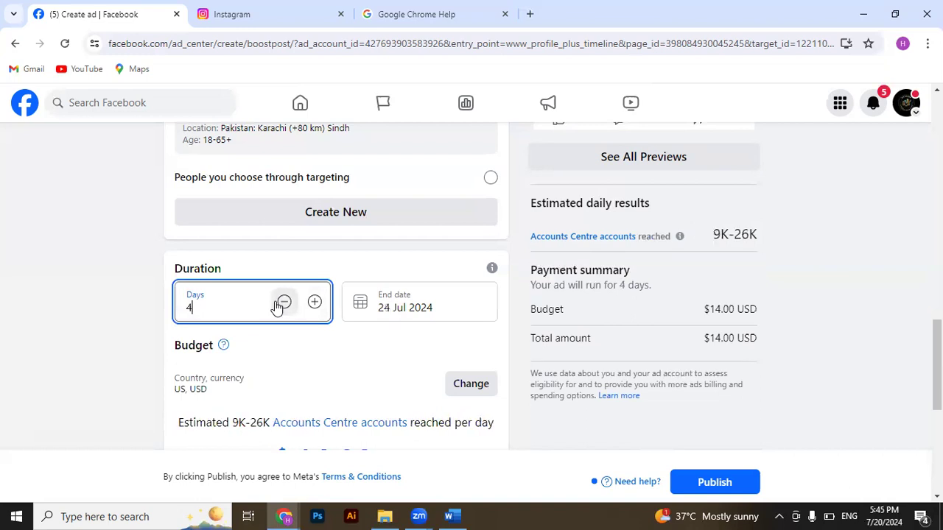
{"action": "left_click", "coordinate": [315, 302]}
{"action": "left_click", "coordinate": [315, 302]}
{"action": "left_click", "coordinate": [316, 302]}
{"action": "left_click", "coordinate": [315, 302]}
{"action": "left_click", "coordinate": [315, 302]}
{"action": "left_click", "coordinate": [315, 302]}
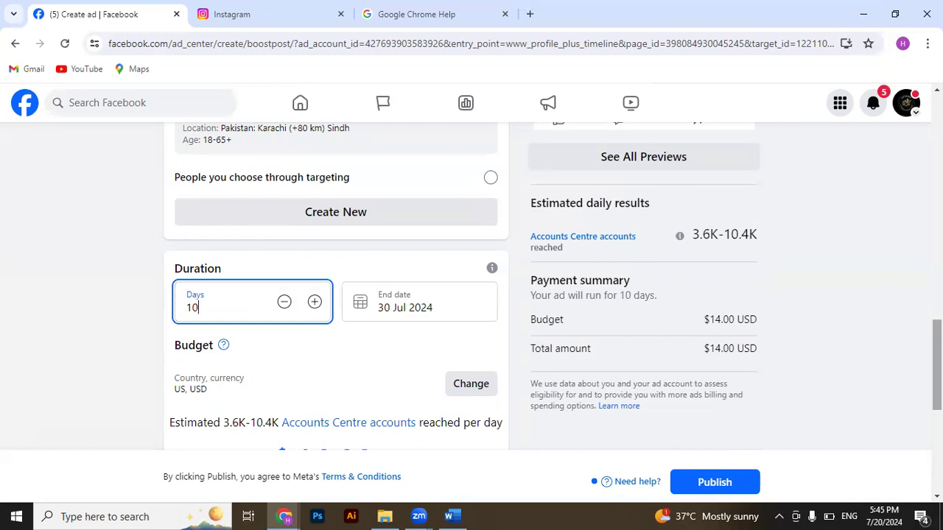
{"action": "scroll", "coordinate": [936, 369], "scroll_direction": "down", "scroll_amount": 1}
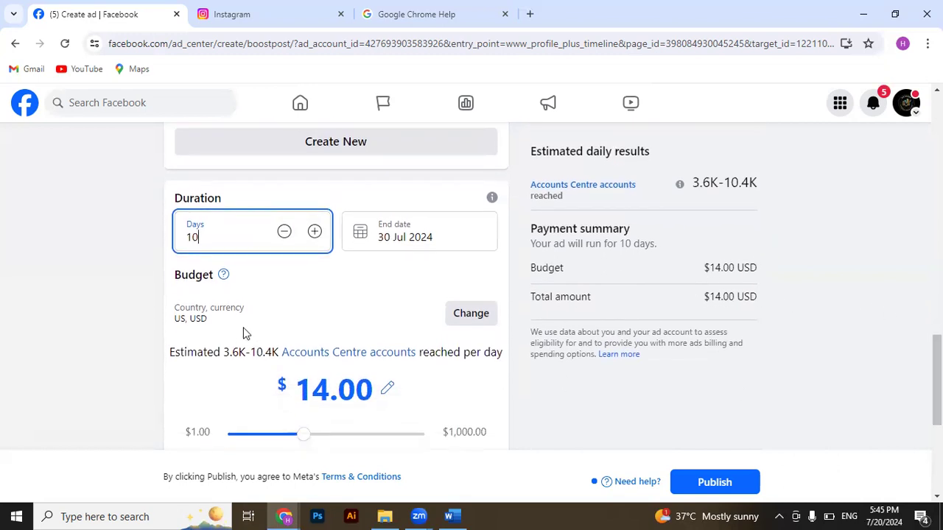
Choose Pakistani Rupee as the currency in the location and currency settings and confirm.
{"action": "left_click", "coordinate": [469, 319]}
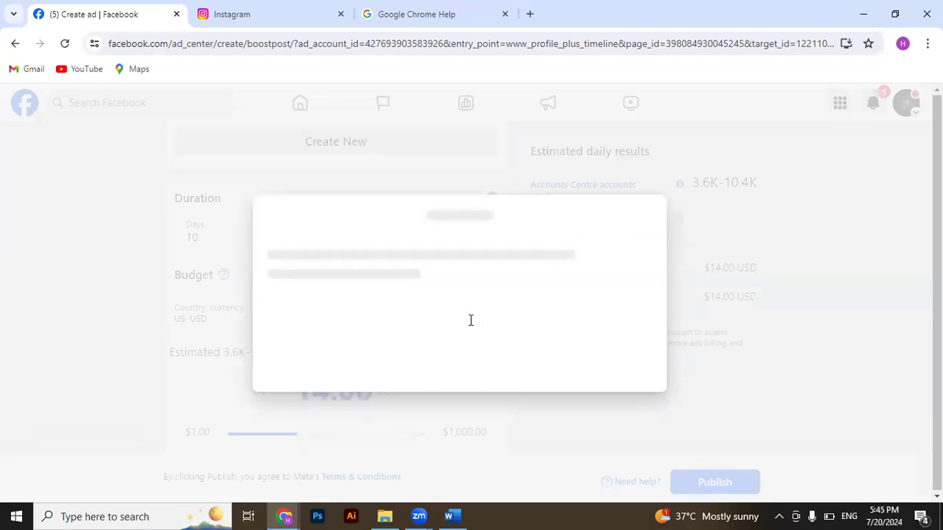
{"action": "left_click", "coordinate": [554, 251]}
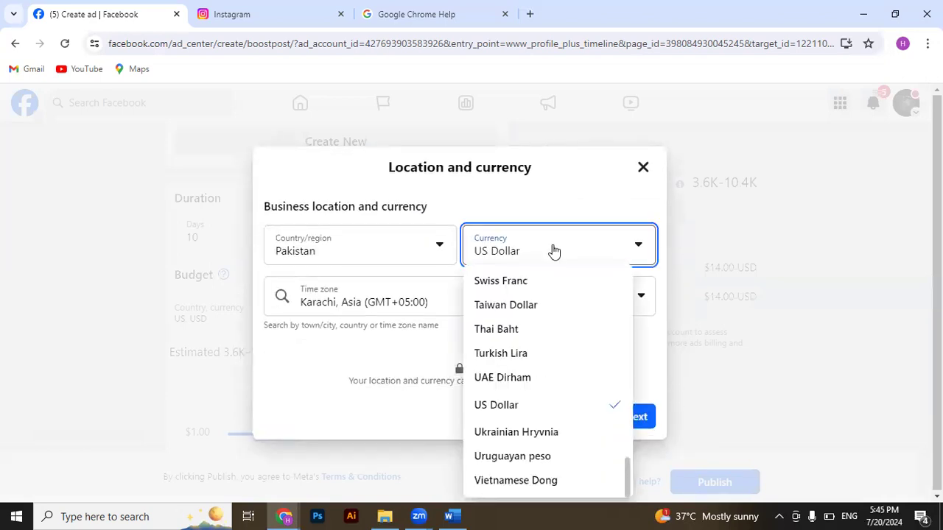
{"action": "key", "text": "p"}
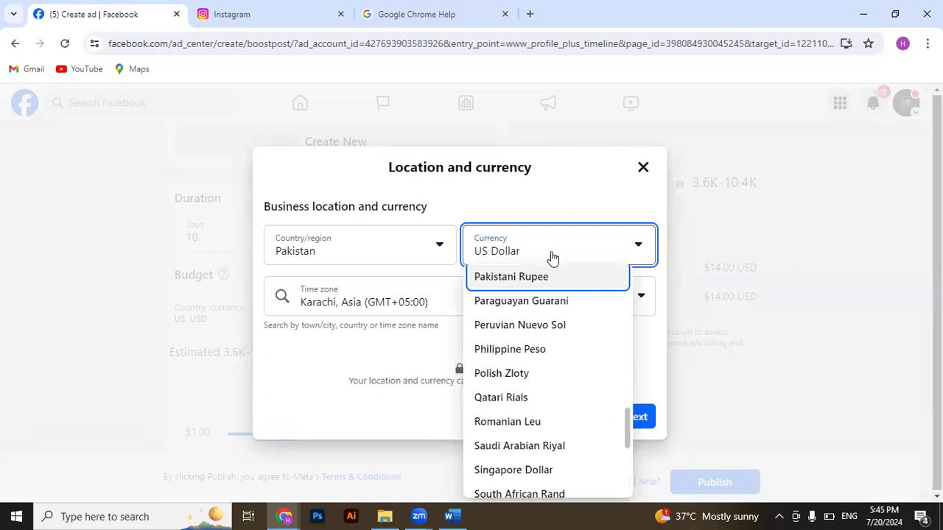
{"action": "left_click", "coordinate": [545, 277]}
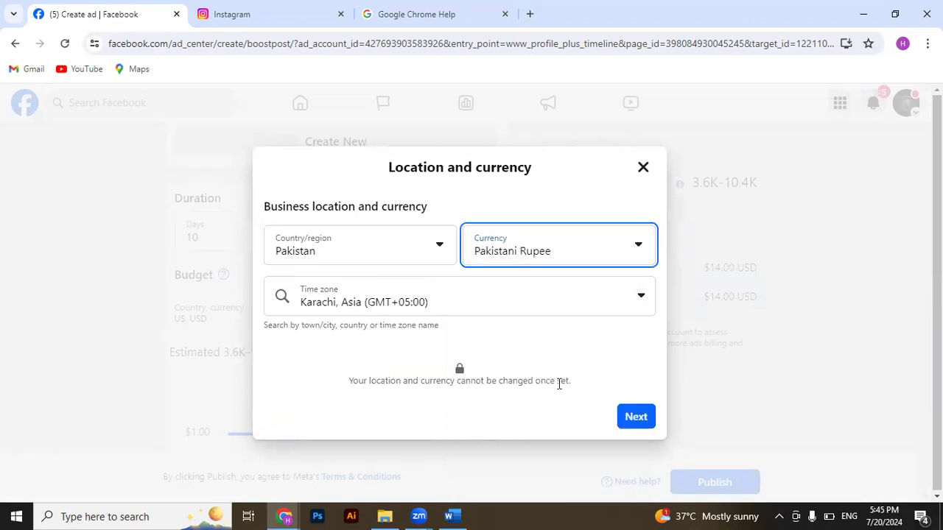
{"action": "left_click", "coordinate": [624, 423]}
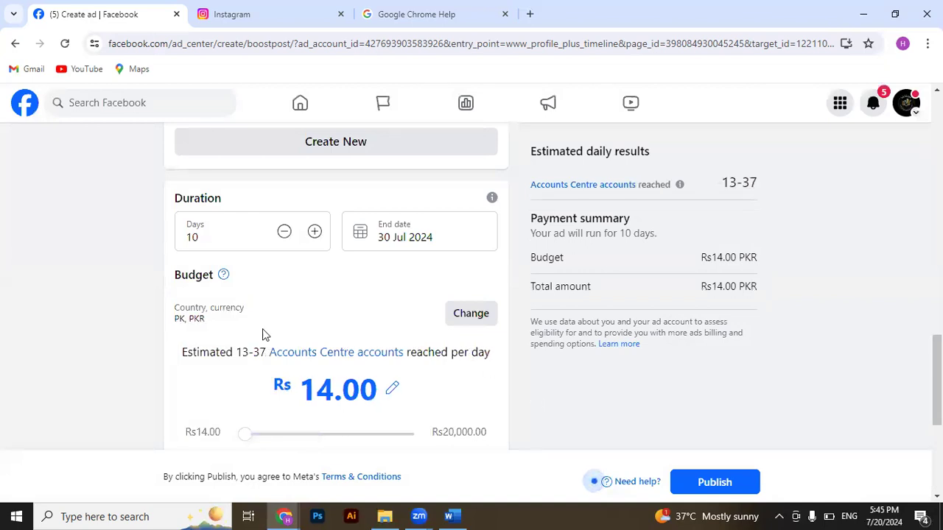
Enter a Rs 3,000 budget, then slide it up to Rs5,000.00.
{"action": "left_click", "coordinate": [384, 383]}
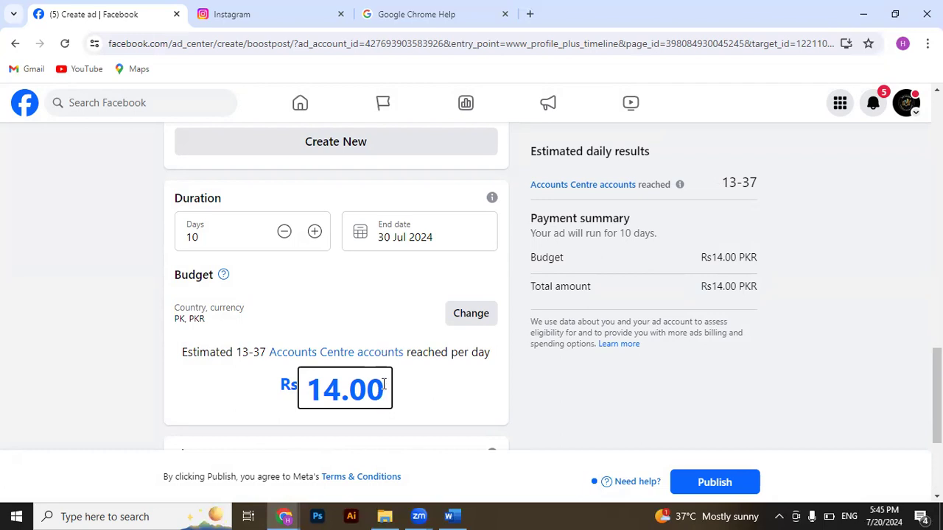
{"action": "type", "text": "5"}
{"action": "key", "text": "BackSpace"}
{"action": "key", "text": "BackSpace"}
{"action": "key", "text": "BackSpace"}
{"action": "key", "text": "BackSpace"}
{"action": "key", "text": "BackSpace"}
{"action": "key", "text": "BackSpace"}
{"action": "type", "text": "5"}
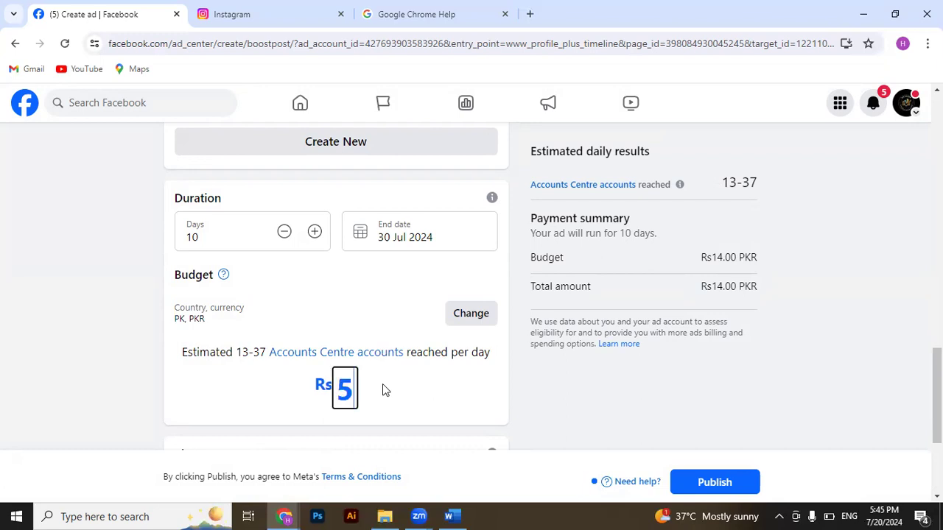
{"action": "key", "text": "BackSpace"}
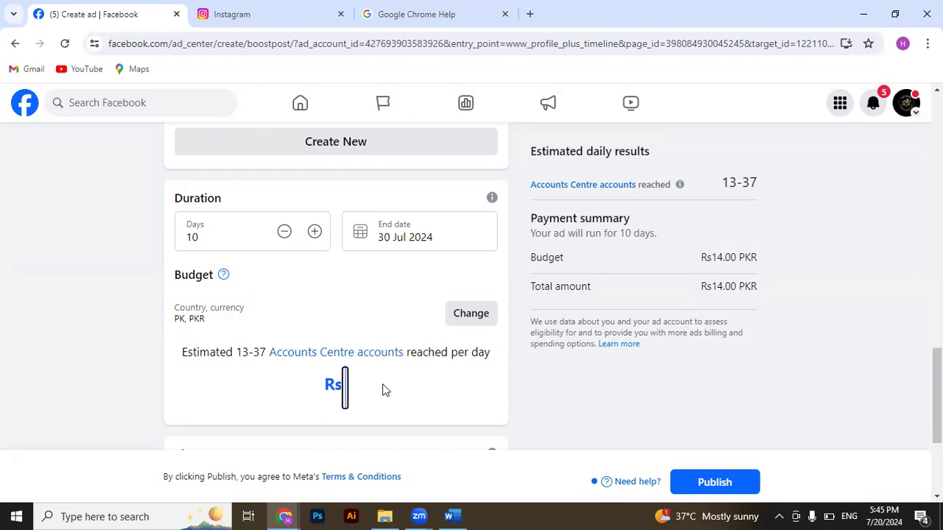
{"action": "type", "text": "00"}
{"action": "key", "text": "BackSpace"}
{"action": "key", "text": "BackSpace"}
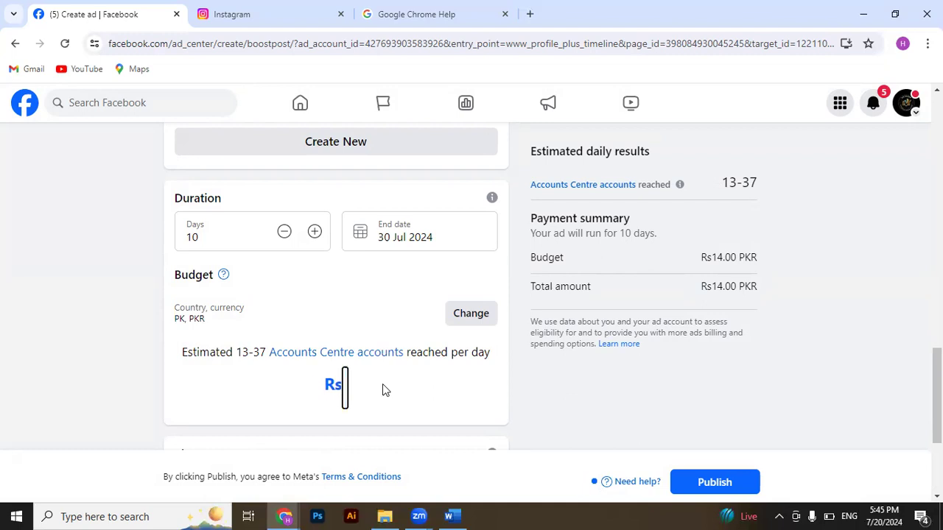
{"action": "type", "text": "3000"}
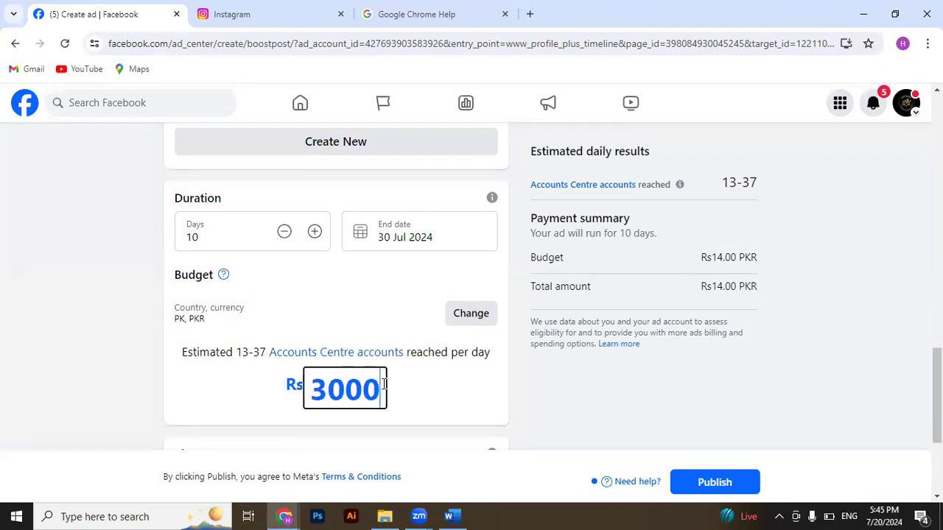
{"action": "left_click", "coordinate": [602, 409]}
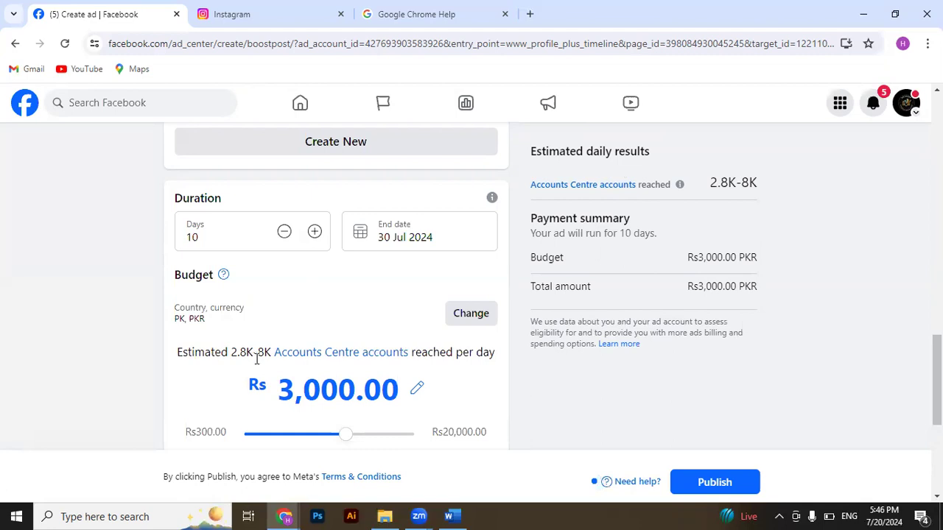
{"action": "left_click_drag", "start_coordinate": [352, 435], "coordinate": [364, 435]}
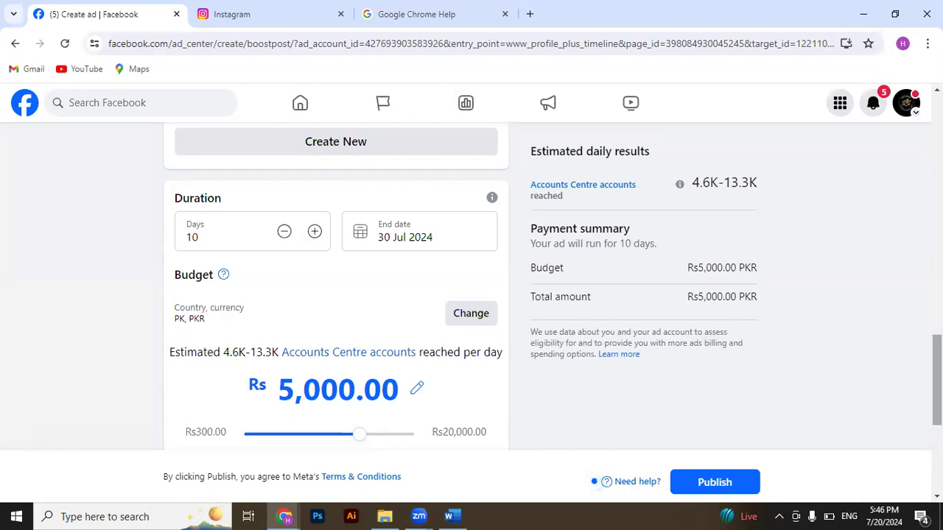
Switch Advantage+ placements off to review manual placements, then back on.
{"action": "scroll", "coordinate": [937, 380], "scroll_direction": "down", "scroll_amount": 1}
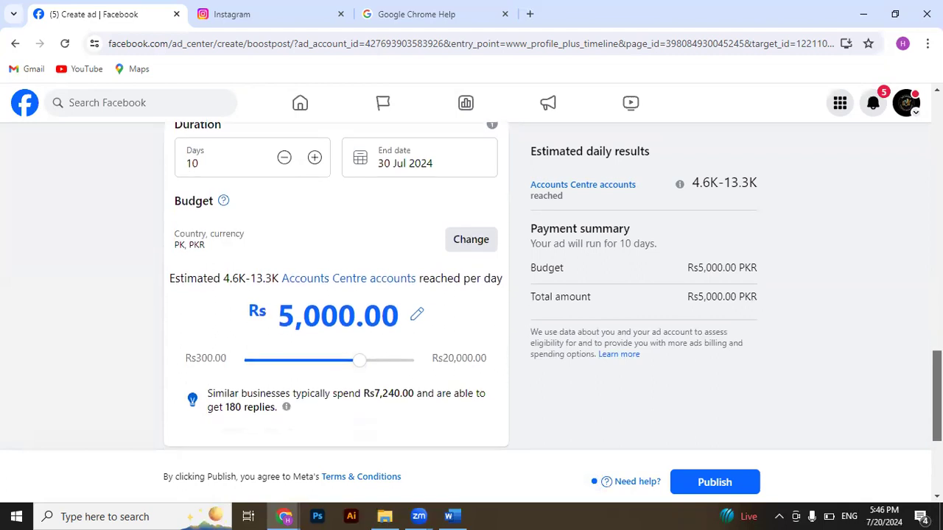
{"action": "scroll", "coordinate": [336, 295], "scroll_direction": "down", "scroll_amount": 3}
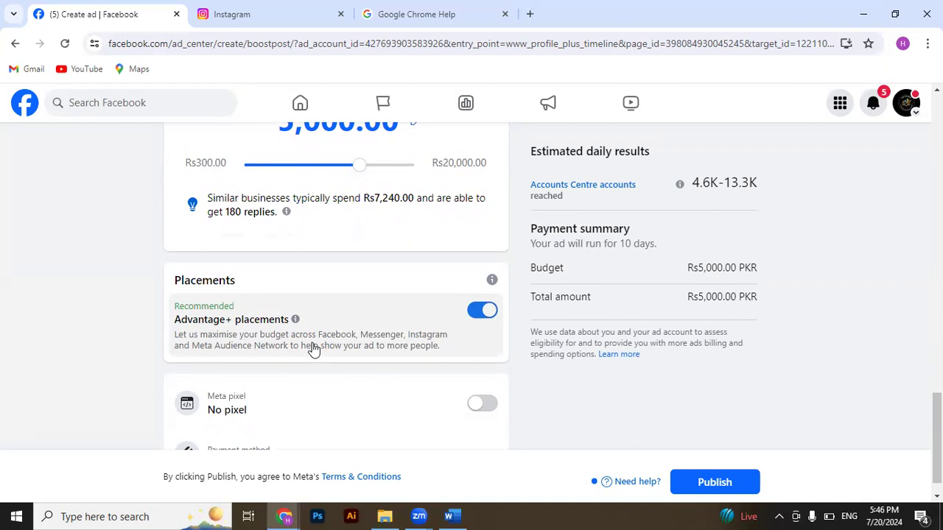
{"action": "left_click", "coordinate": [486, 313]}
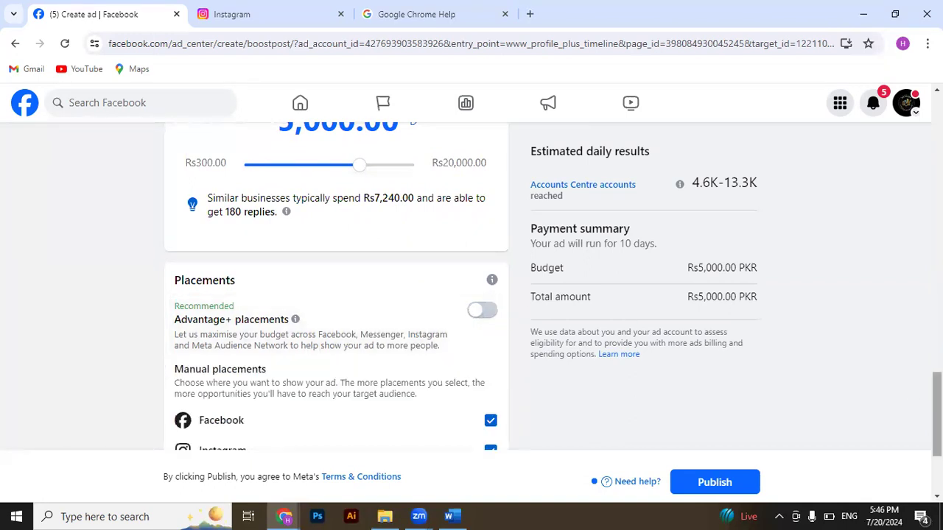
{"action": "scroll", "coordinate": [936, 425], "scroll_direction": "down", "scroll_amount": 2}
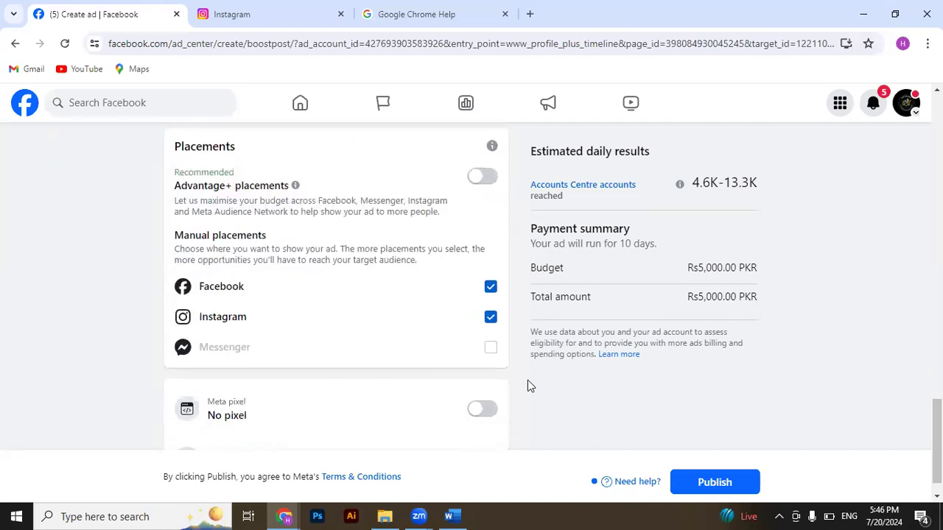
{"action": "left_click", "coordinate": [480, 179]}
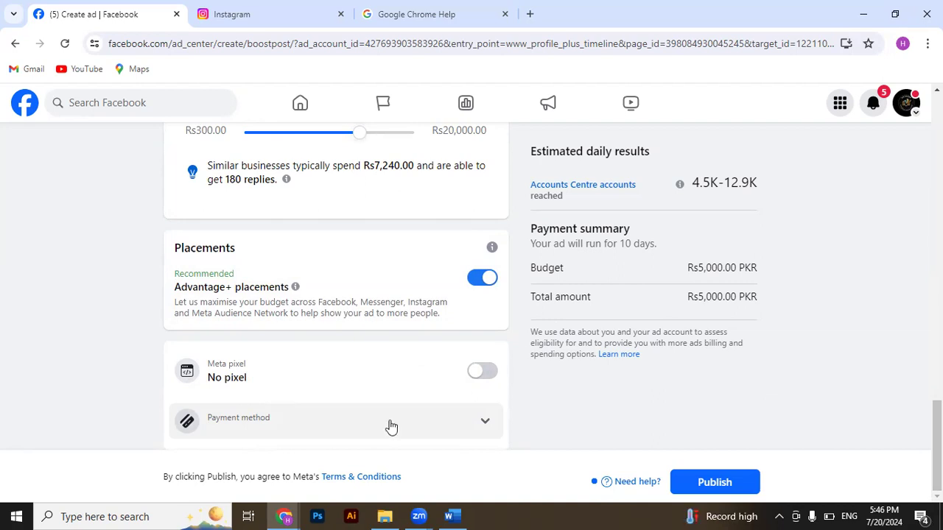
Expand the Payment method section and start adding a new payment method.
{"action": "left_click", "coordinate": [485, 427]}
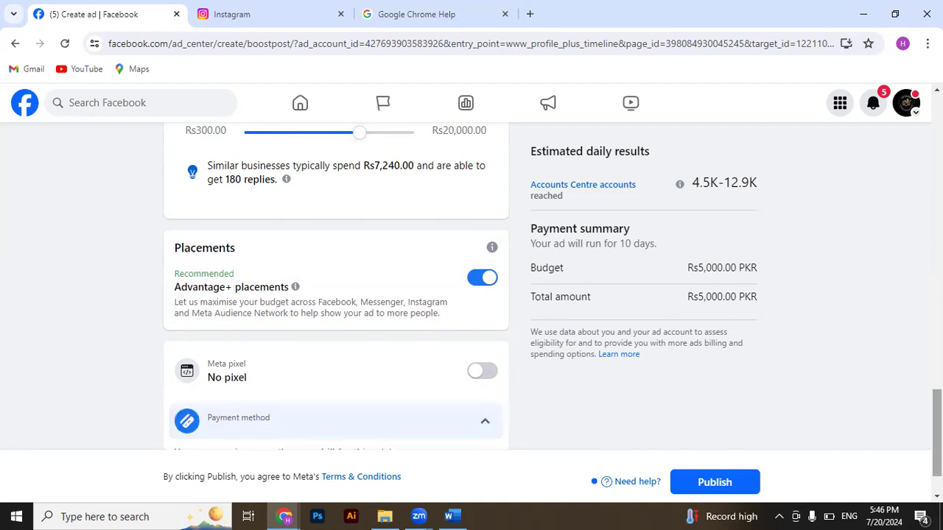
{"action": "scroll", "coordinate": [937, 442], "scroll_direction": "down", "scroll_amount": 1}
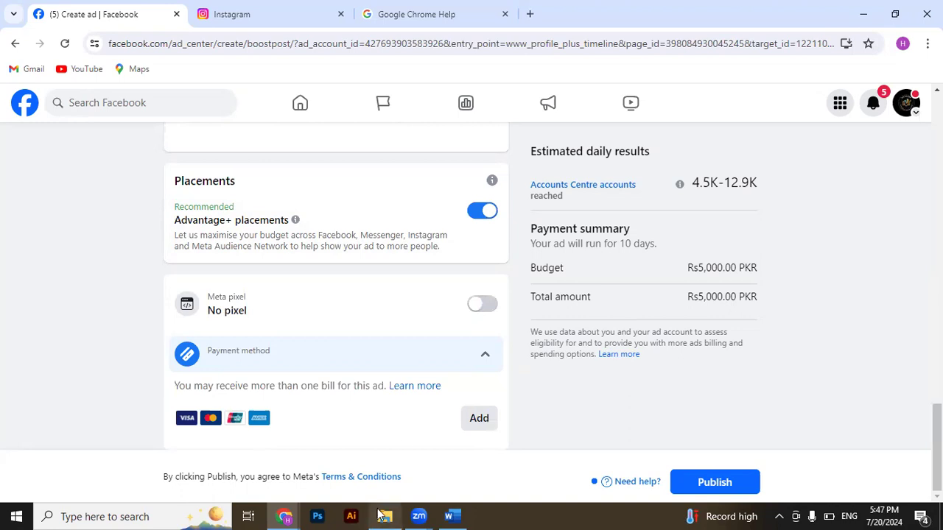
{"action": "left_click", "coordinate": [483, 419]}
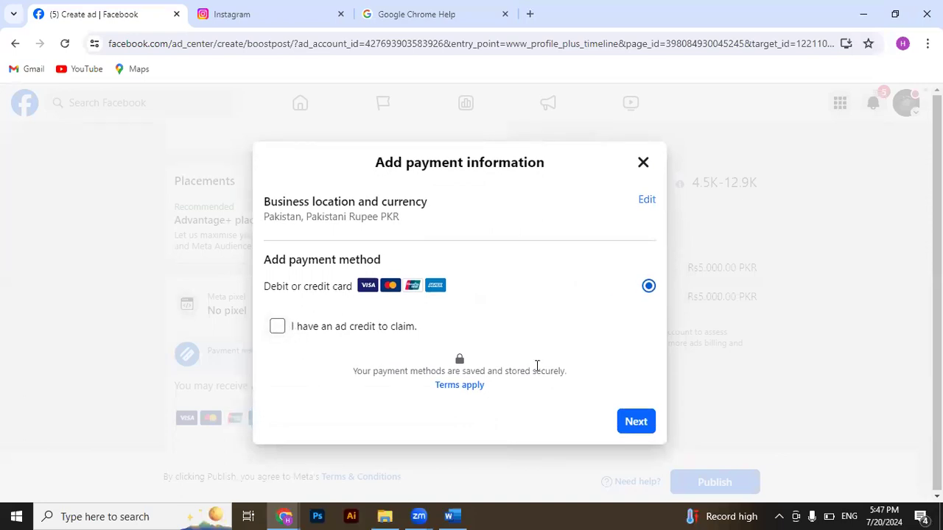
Continue to the debit or credit card details form and close the Instagram tab.
{"action": "left_click", "coordinate": [648, 431]}
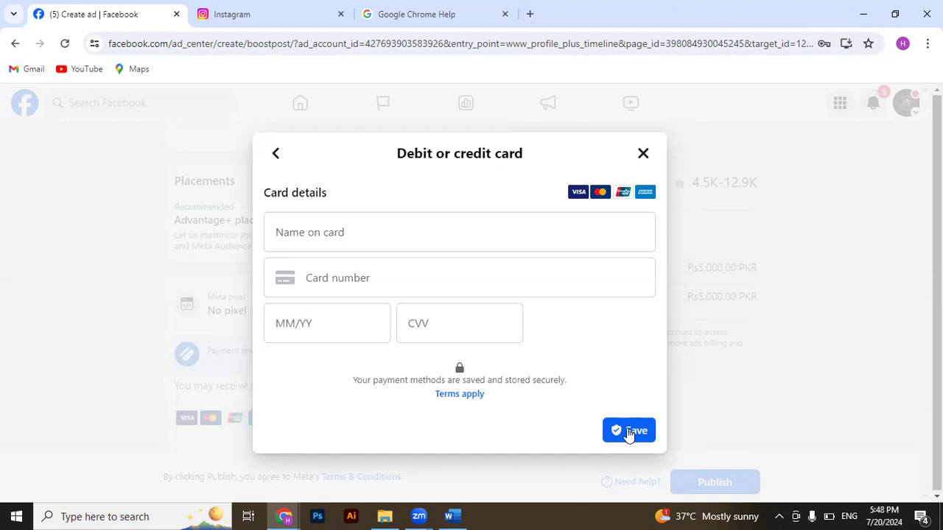
{"action": "left_click", "coordinate": [350, 28]}
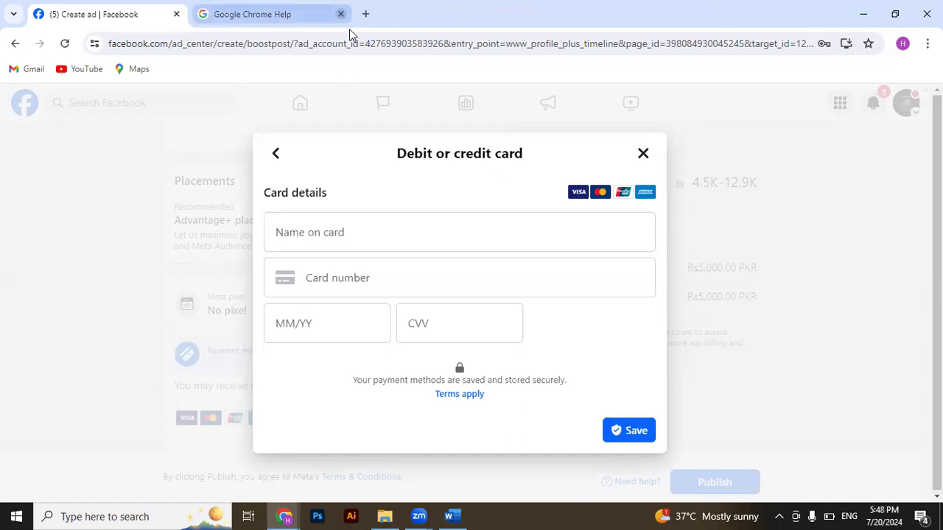
Close the Chrome Help tab and search Google for 'visa card' in a new tab.
{"action": "middle_click", "coordinate": [301, 27]}
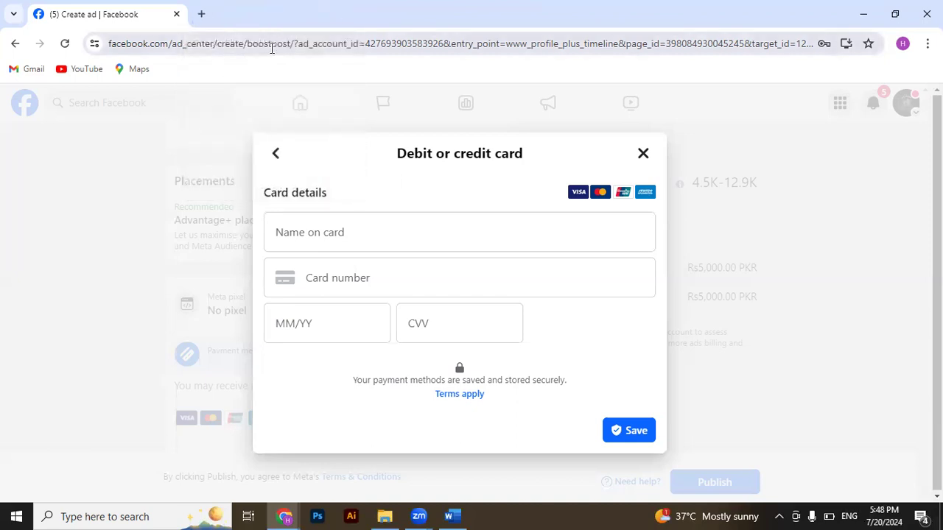
{"action": "left_click", "coordinate": [267, 46]}
{"action": "key", "text": "ctrl+t"}
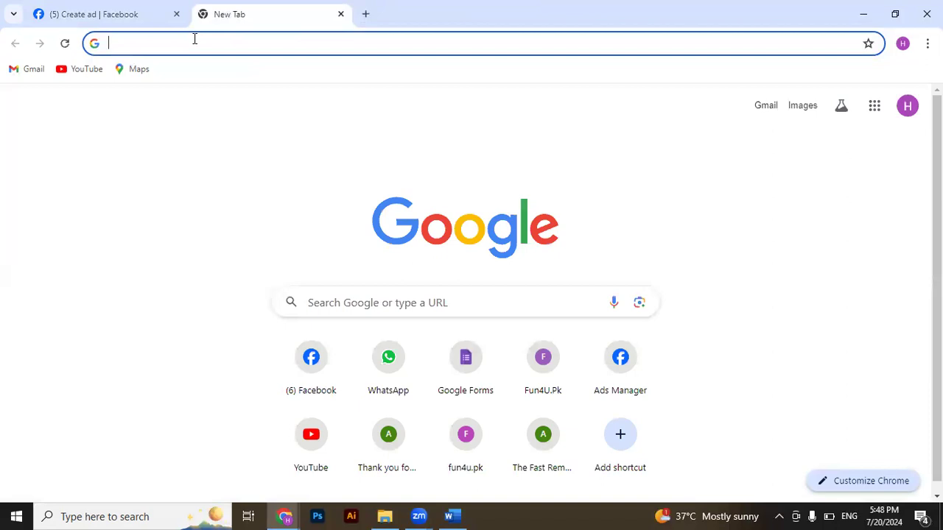
{"action": "type", "text": "visa "}
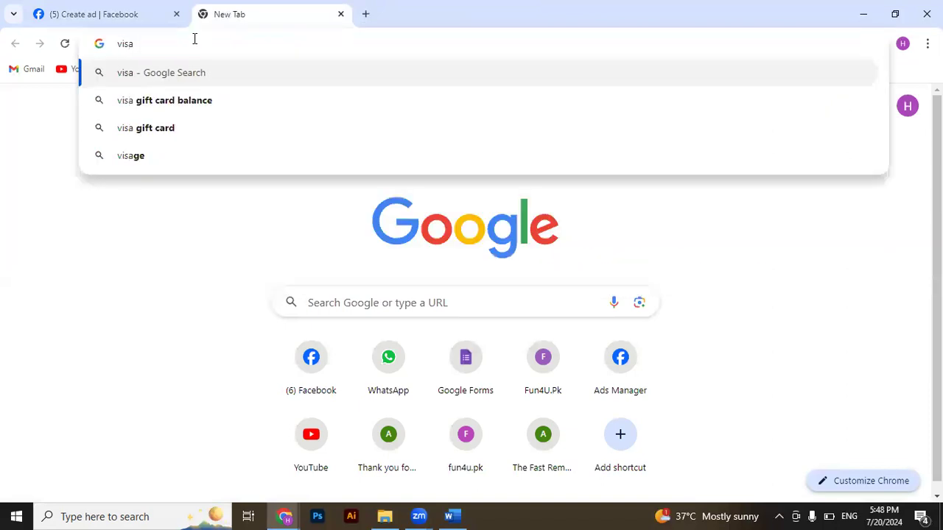
{"action": "type", "text": "a"}
{"action": "key", "text": "BackSpace"}
{"action": "type", "text": "car"}
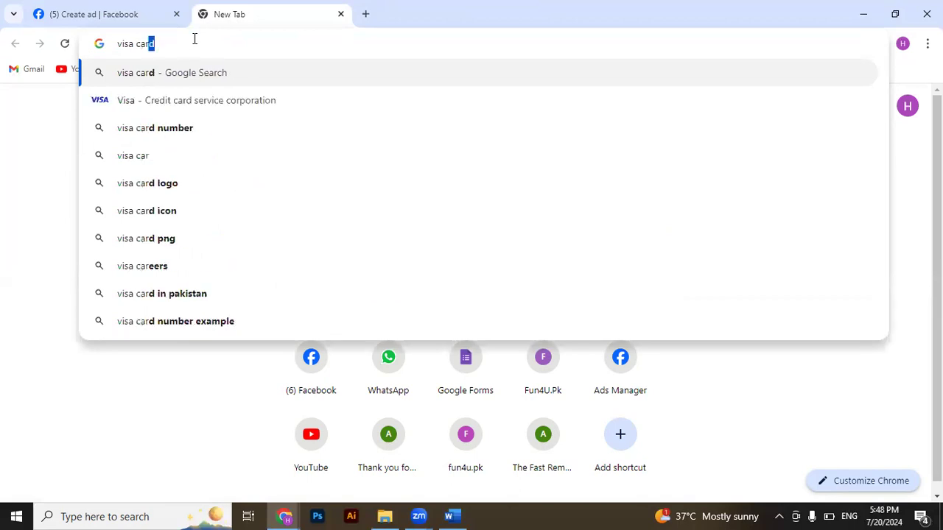
{"action": "key", "text": "Return"}
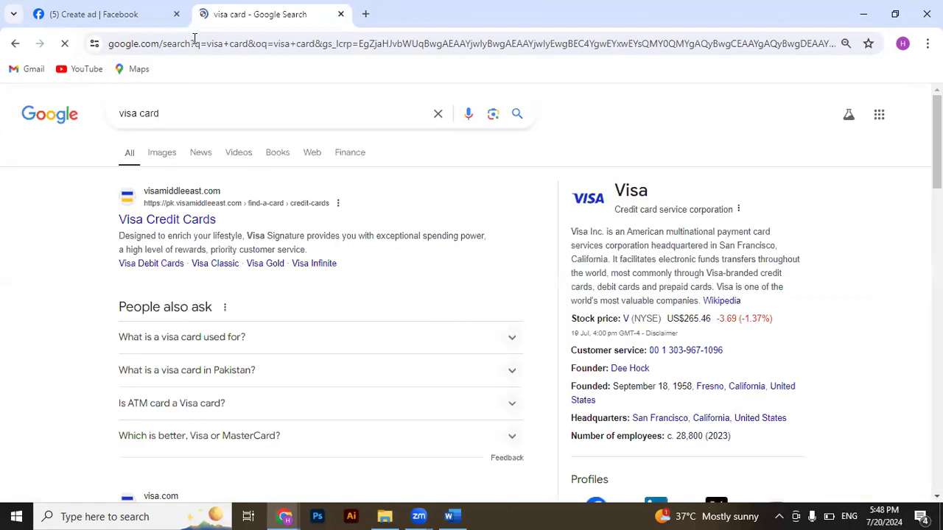
Browse the image results, preview the Visa Gold card, then return to Facebook.
{"action": "left_click", "coordinate": [164, 155]}
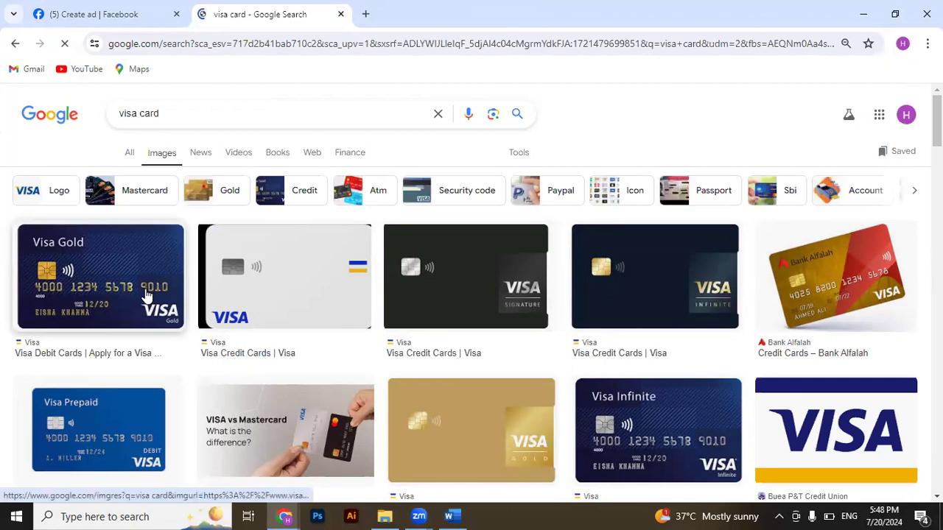
{"action": "left_click", "coordinate": [160, 357]}
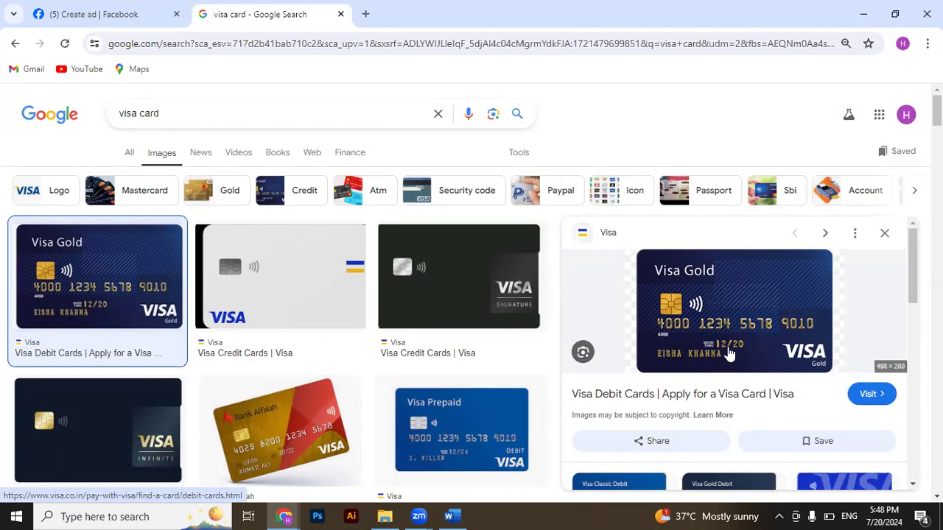
{"action": "left_click_drag", "start_coordinate": [913, 277], "coordinate": [917, 386]}
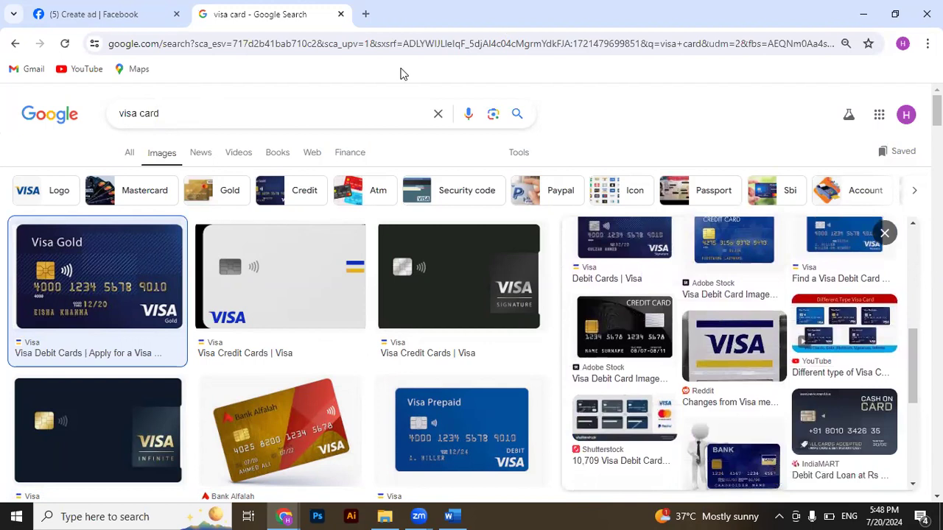
{"action": "key", "text": "ctrl+Tab"}
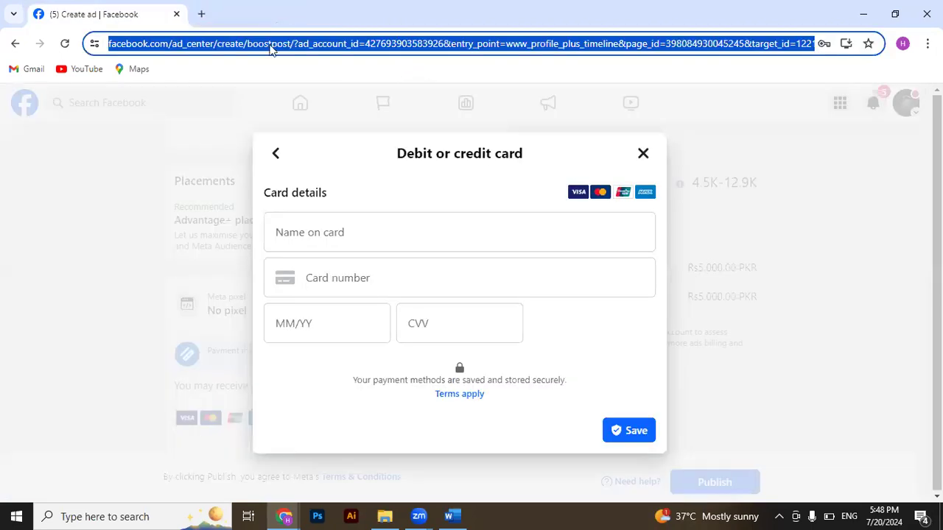